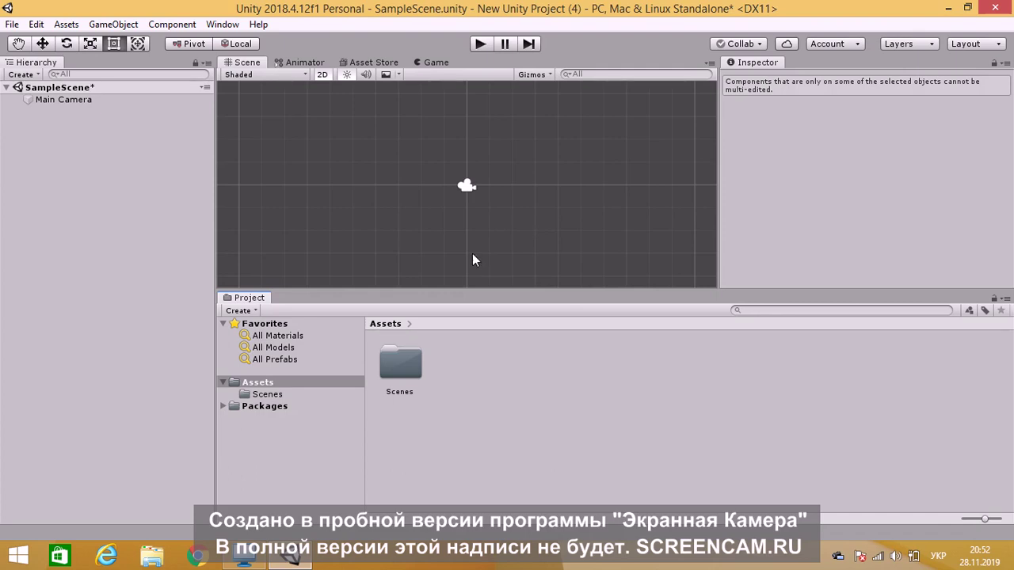
- Import the Ptica2 bird image from the desktop into the project's Assets folder
mouse_move(750, 9)
left_mouse_down()
mouse_move(849, 133)
mouse_move(475, 167)
left_mouse_up()
double_click(359, 108)
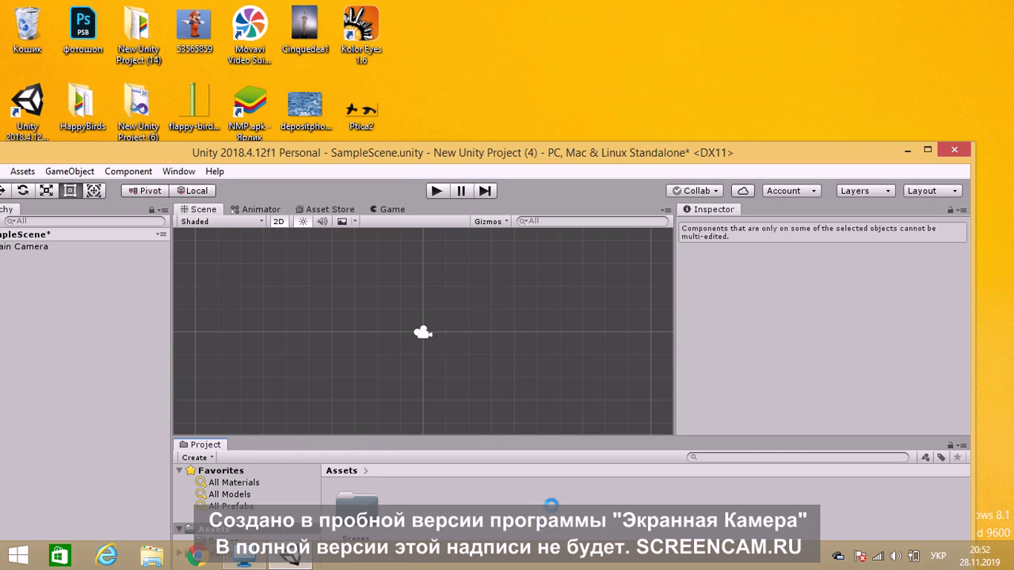
left_click_drag(750, 151, 729, 12)
left_click(903, 13)
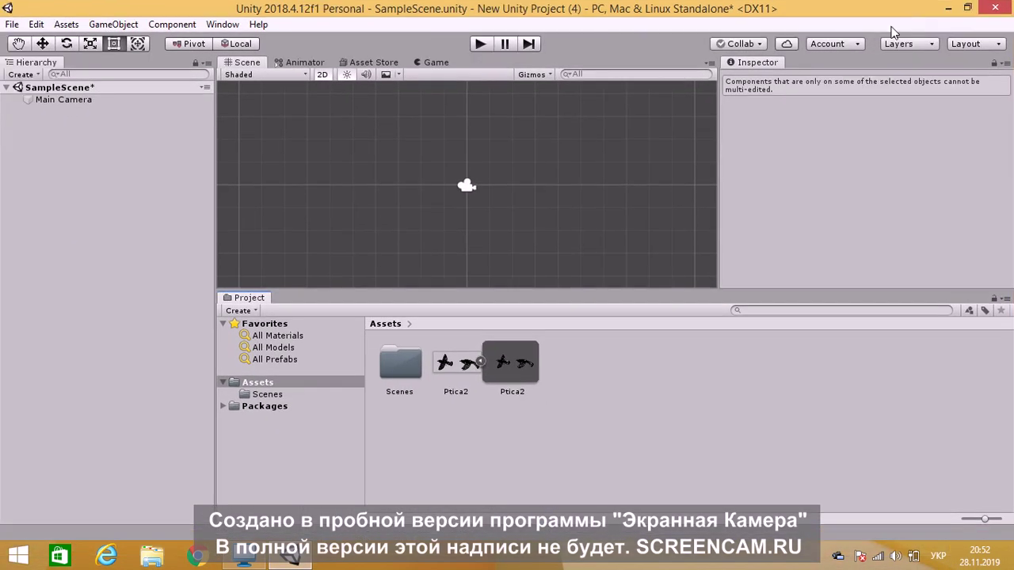
- Set Ptica2's Sprite Mode to Multiple, apply it, and open it in the Sprite Editor
left_click(442, 366)
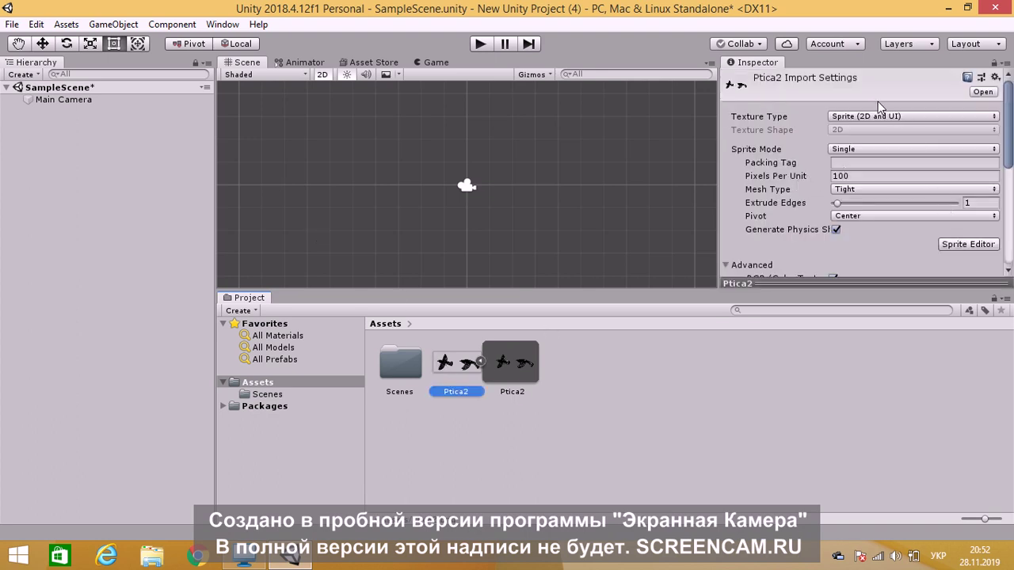
left_click(862, 147)
left_click(872, 181)
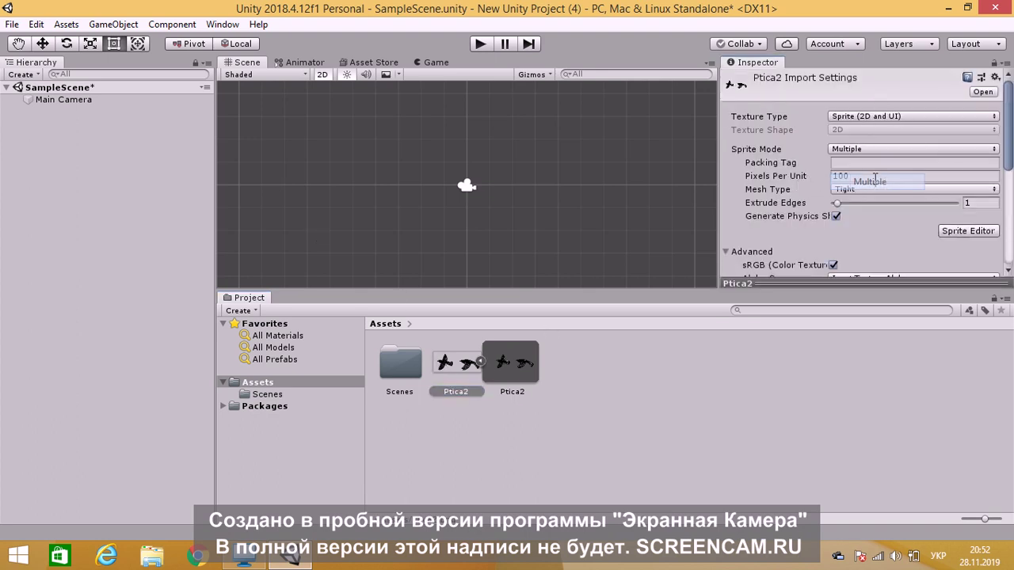
left_click(946, 232)
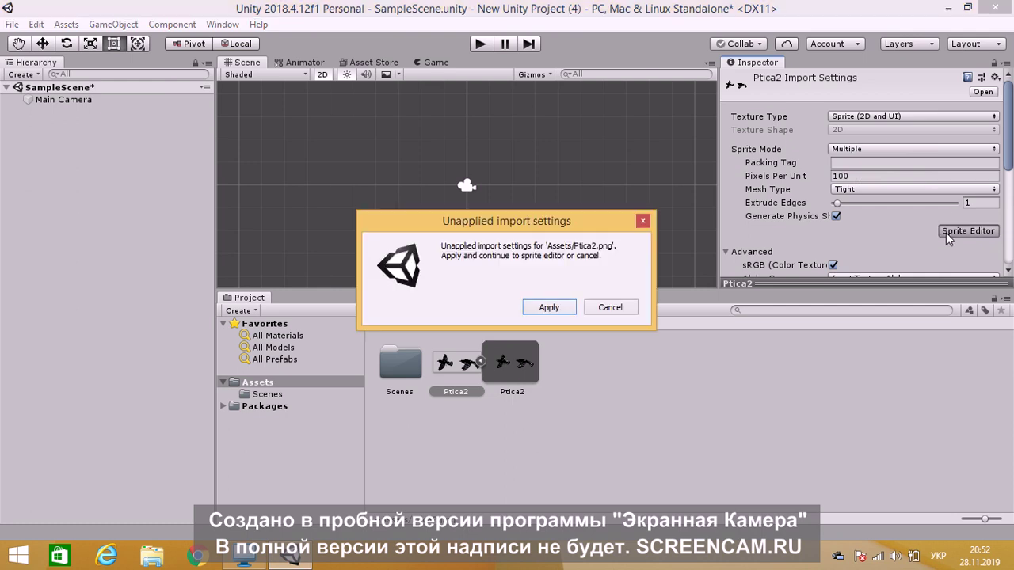
left_click(549, 307)
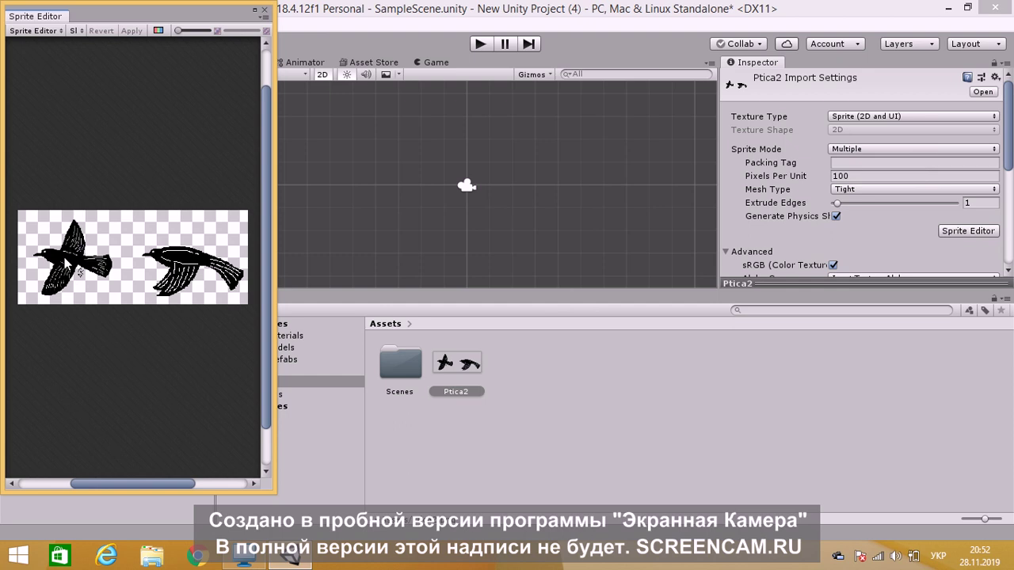
- Draw a 166×143 sprite rectangle, Ptica2_0, around the left bird
mouse_move(67, 257)
left_mouse_down()
mouse_move(96, 245)
mouse_move(39, 216)
left_mouse_up()
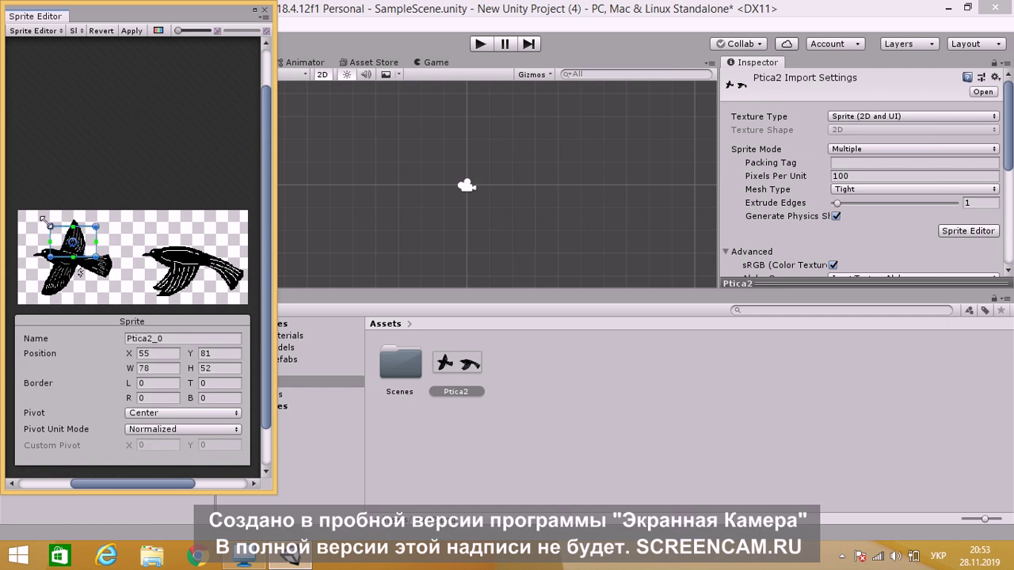
left_click_drag(95, 256, 124, 290)
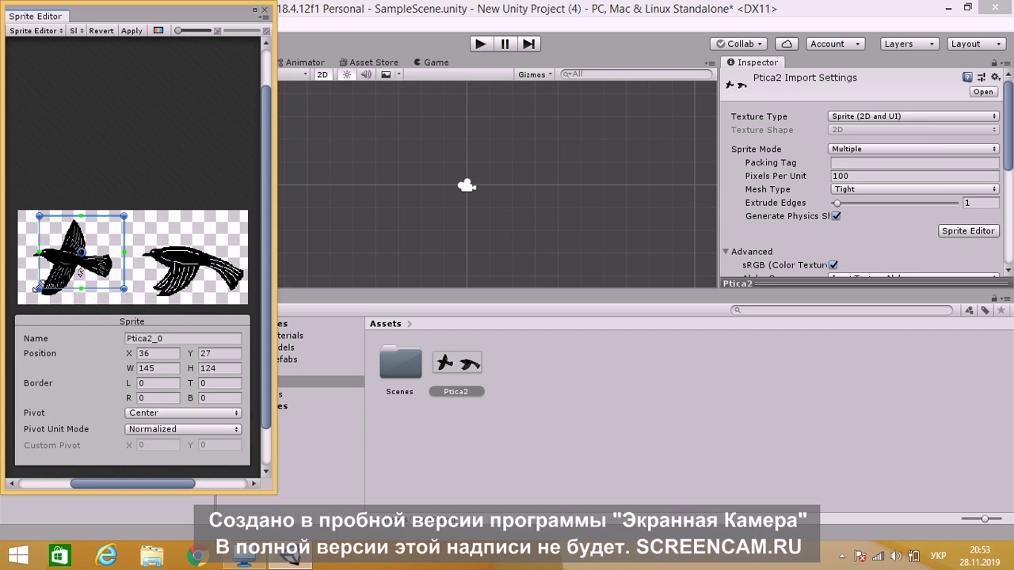
left_click_drag(37, 287, 31, 294)
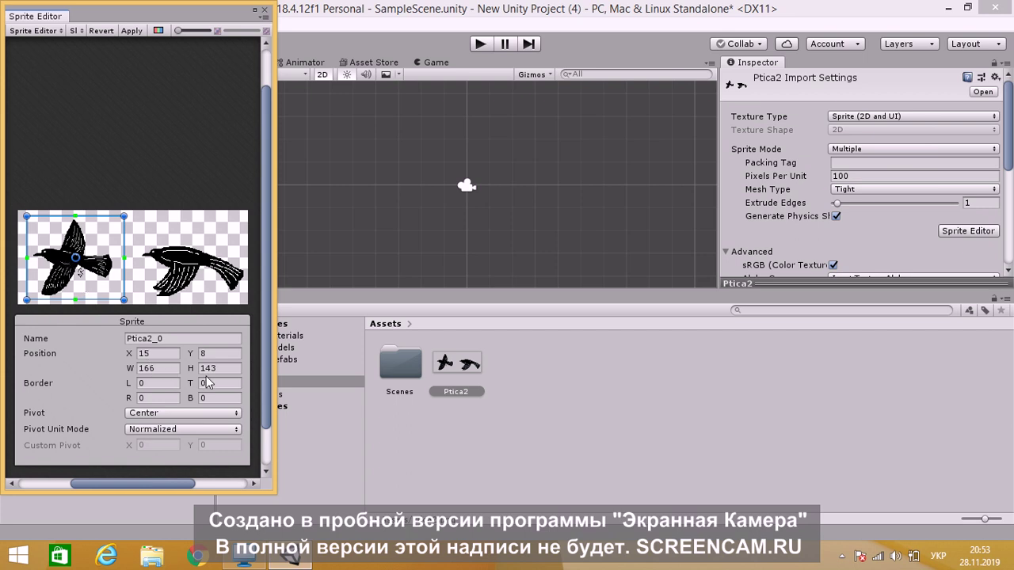
left_click(199, 270)
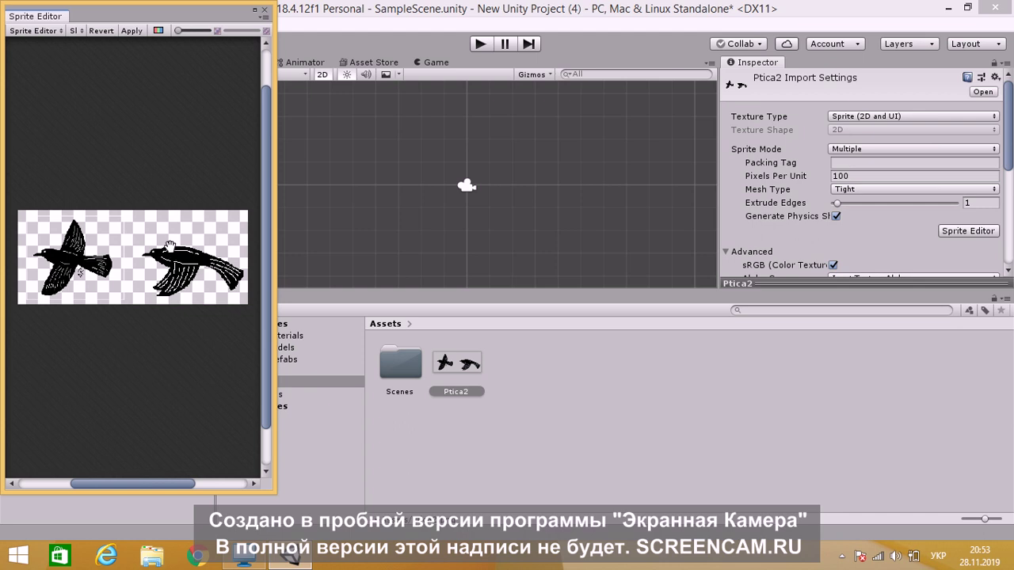
- Draw a second sprite rectangle around the right bird
mouse_move(171, 252)
middle_mouse_down()
mouse_move(180, 239)
mouse_move(169, 244)
middle_mouse_up()
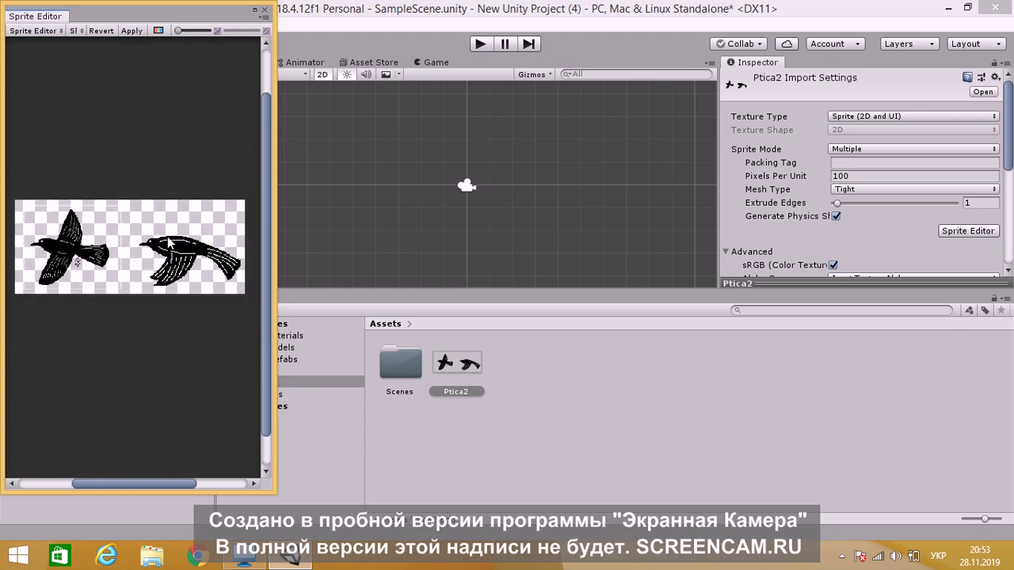
mouse_move(164, 236)
left_mouse_down()
mouse_move(194, 246)
mouse_move(125, 218)
left_mouse_up()
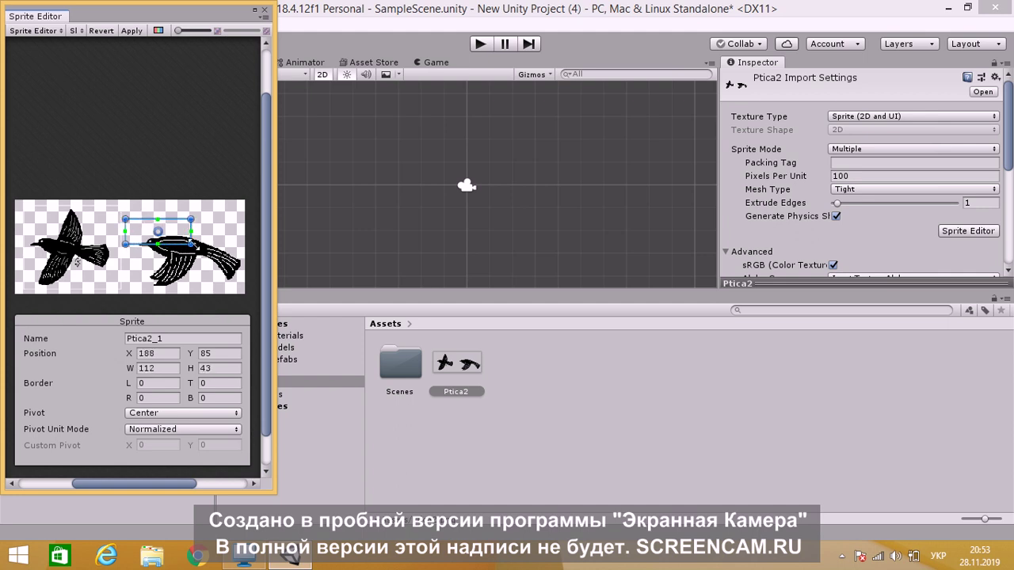
left_click_drag(191, 244, 244, 290)
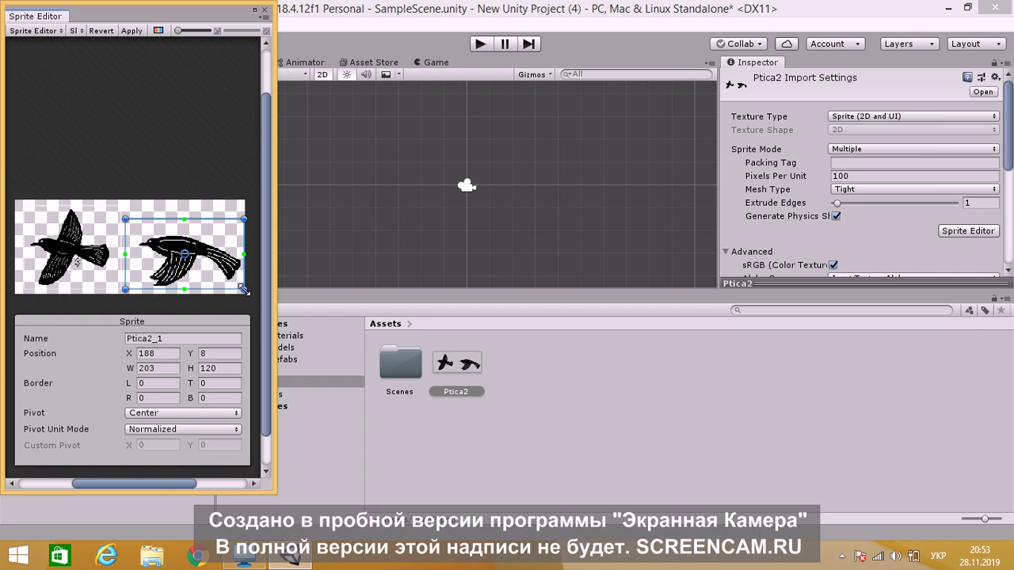
left_click_drag(126, 289, 135, 288)
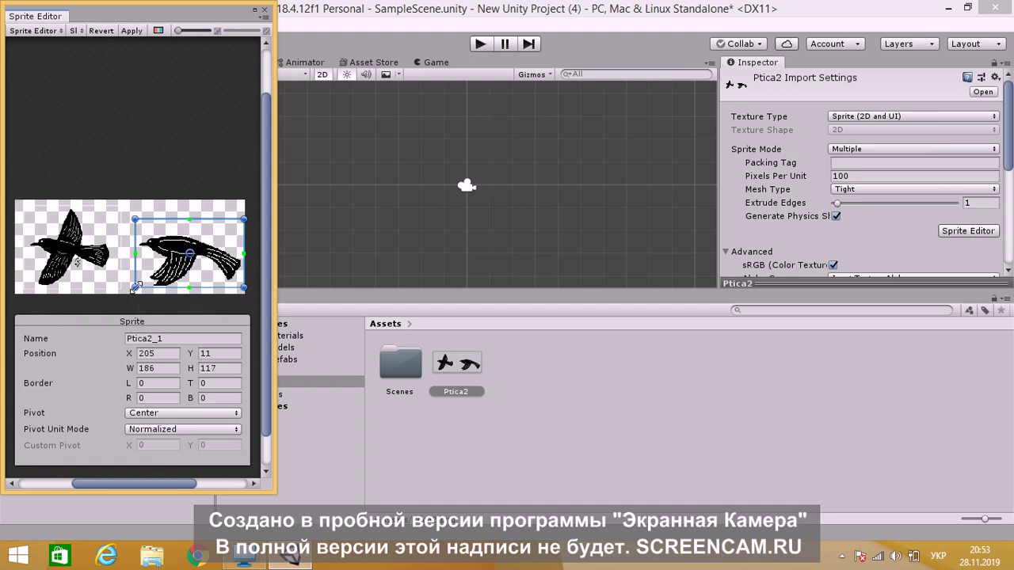
- Enter a new width and a height of 143 for the right bird's sprite
left_click(160, 367)
key("BackSpace")
key("BackSpace")
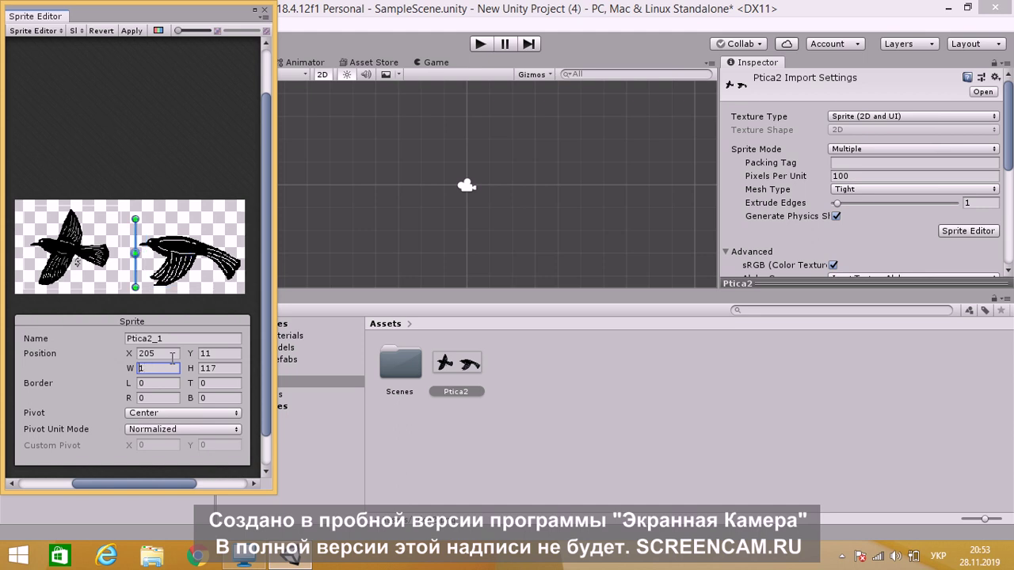
type("6")
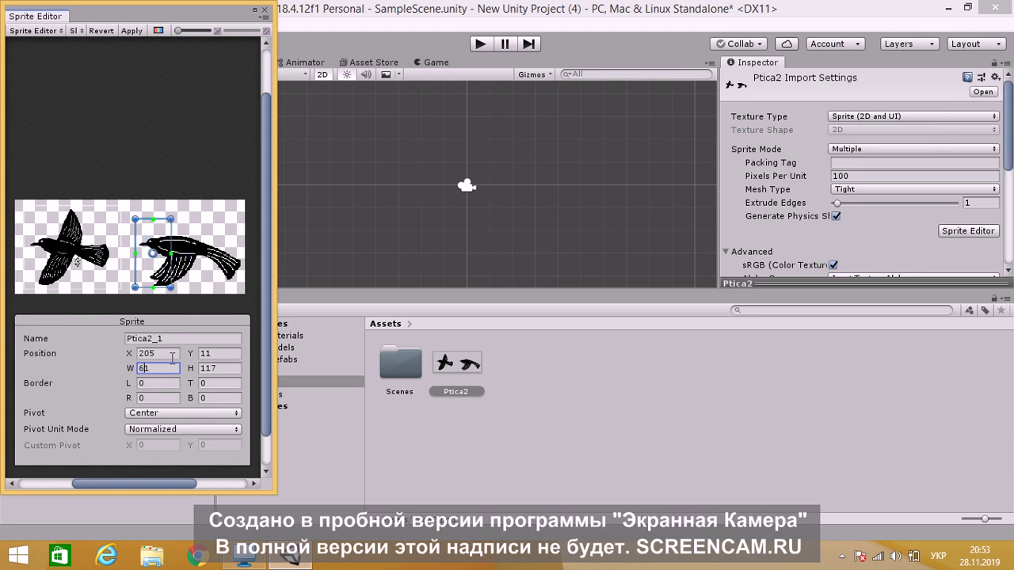
key("BackSpace")
type("66")
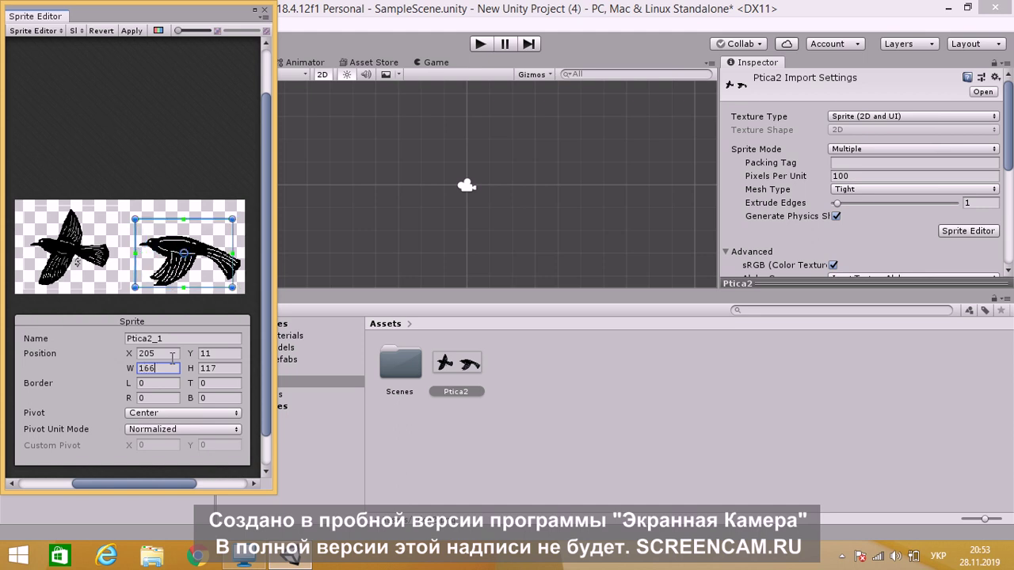
left_click(235, 365)
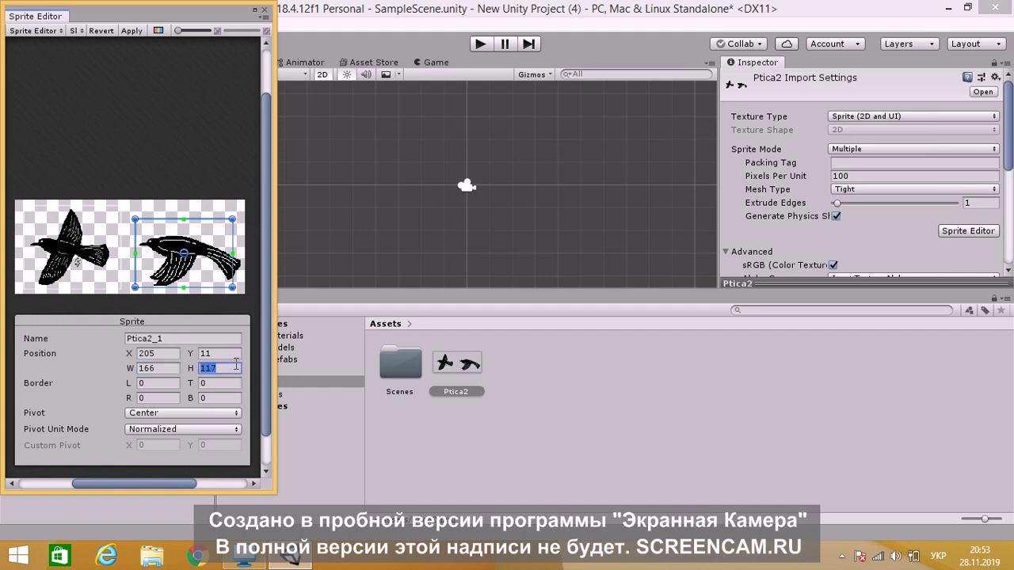
type("143")
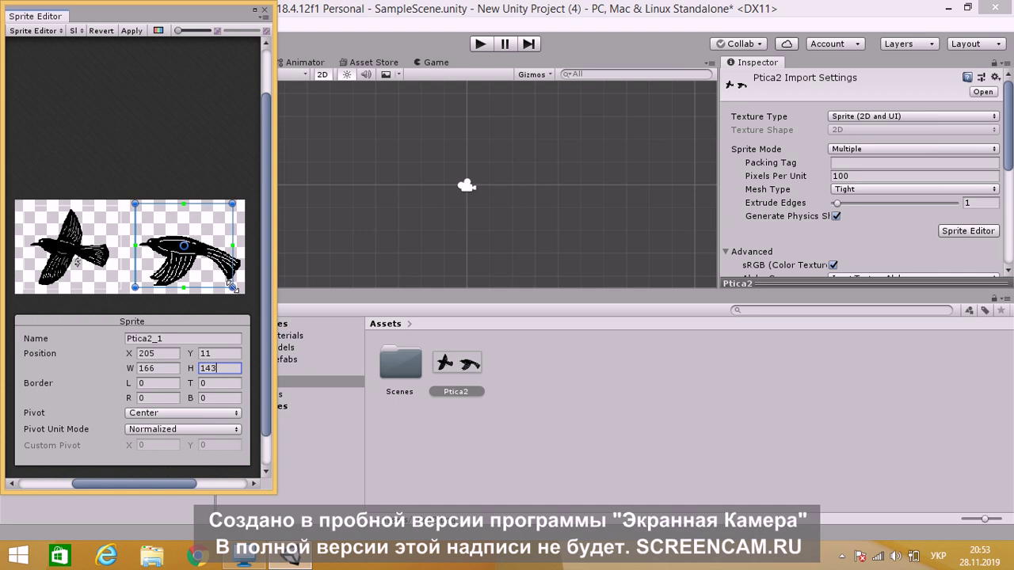
- Enlarge the right bird's slice to 182×149, check both slices, and close the Sprite Editor
left_click_drag(232, 288, 243, 292)
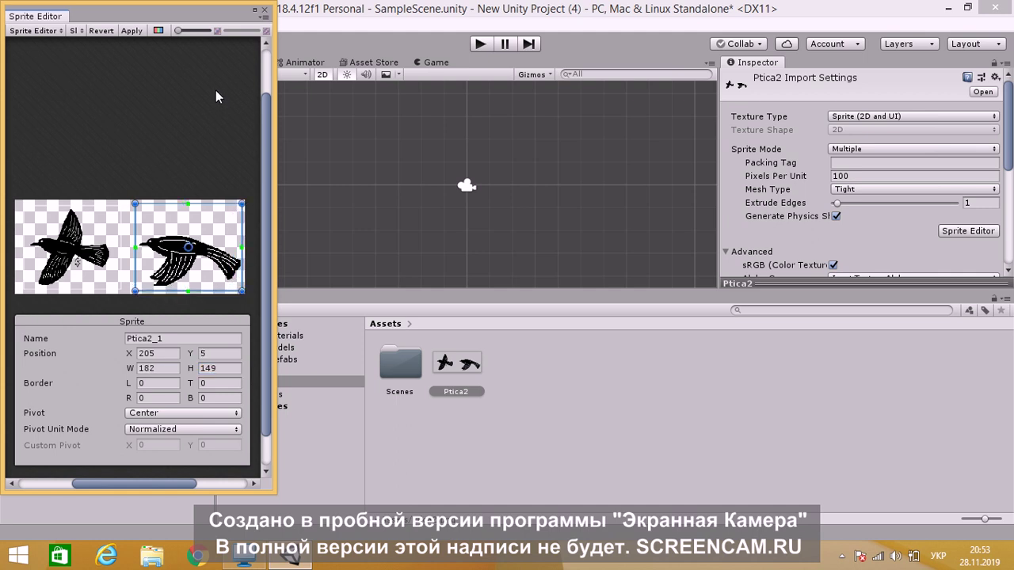
left_click(107, 231)
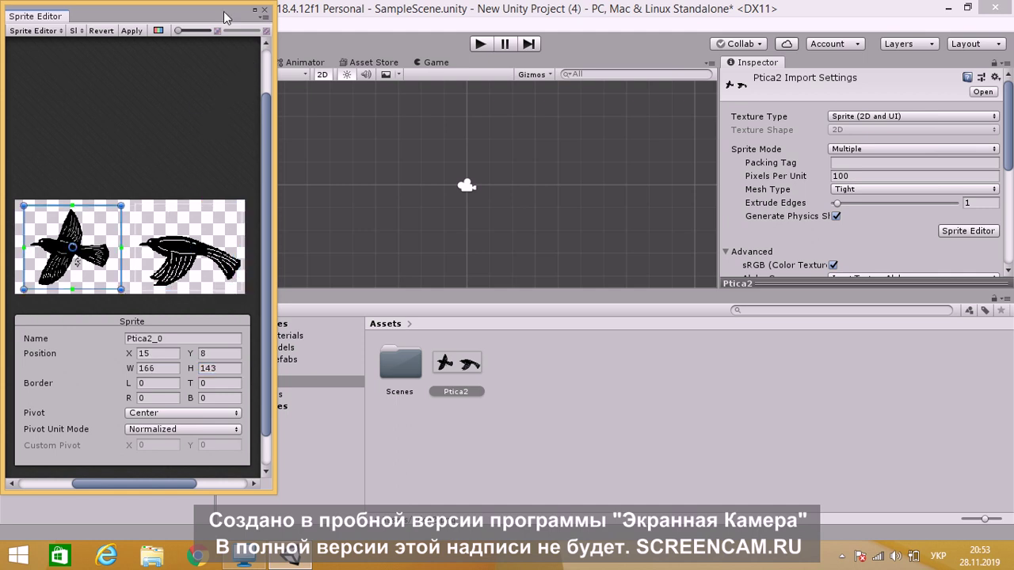
left_click(187, 249)
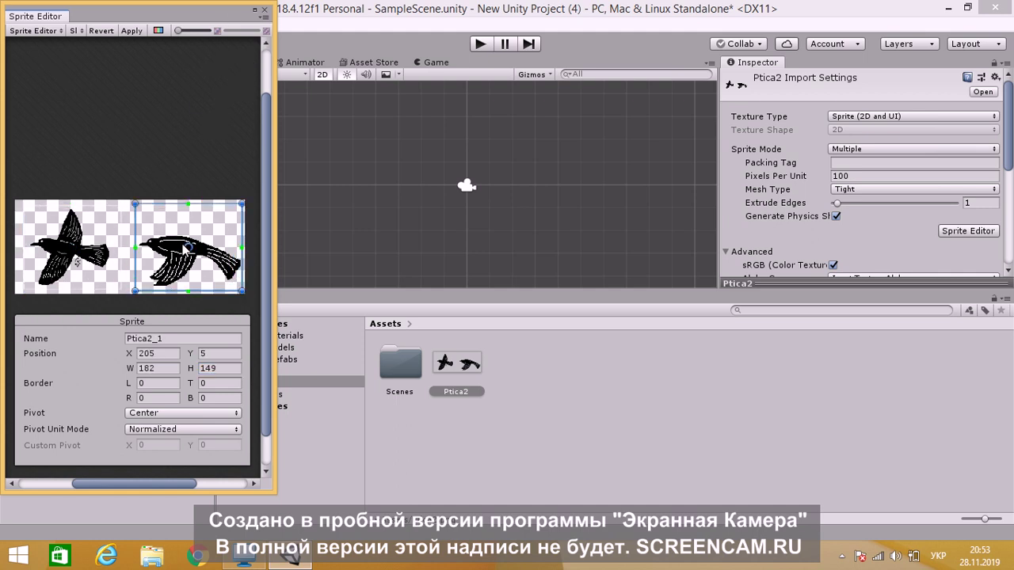
left_click(265, 10)
- Apply the slicing and drag Ptica2_0 and Ptica2_1 together into the scene as an animated bird
left_click(545, 308)
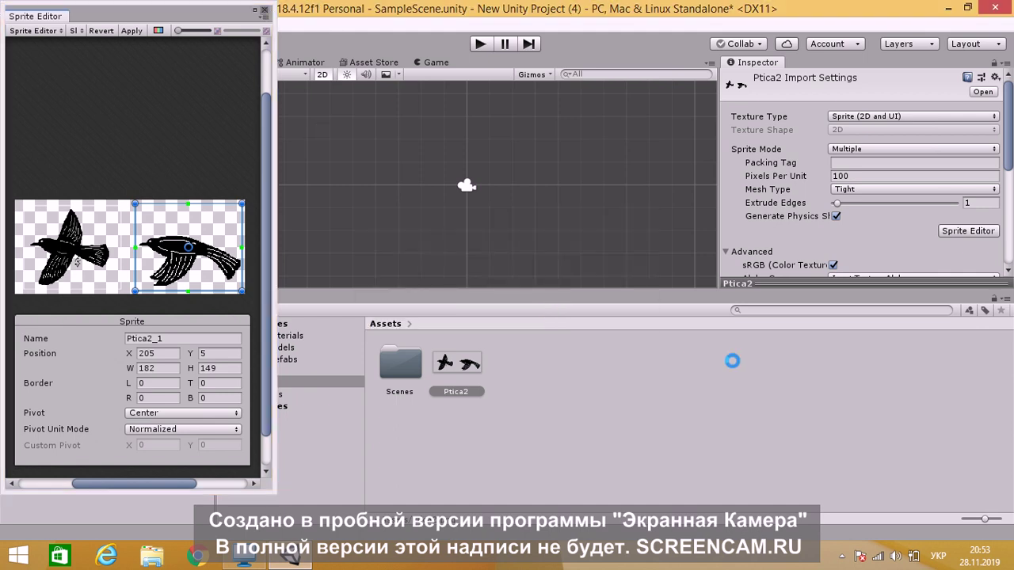
left_click(520, 393)
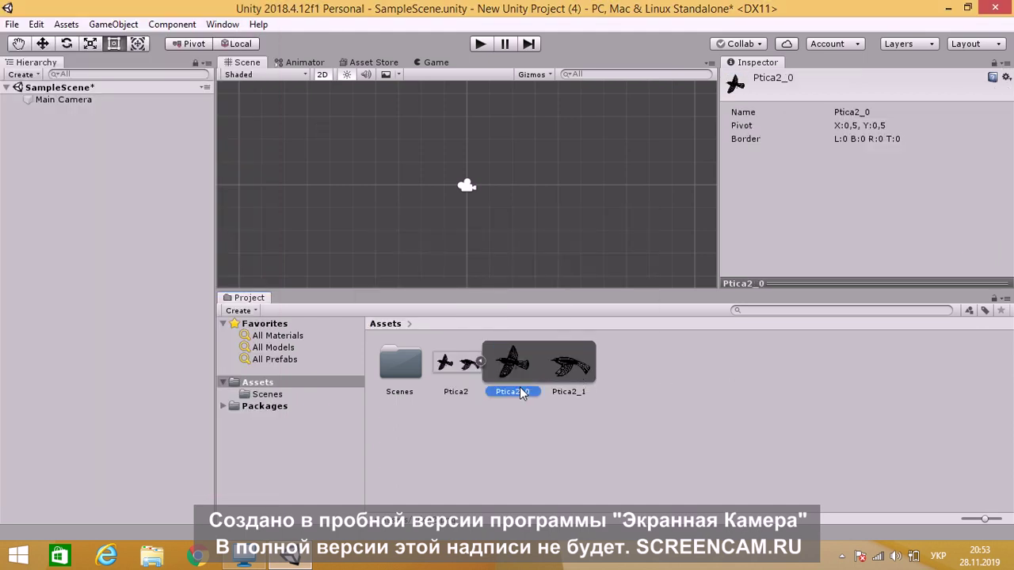
key("shift+Right")
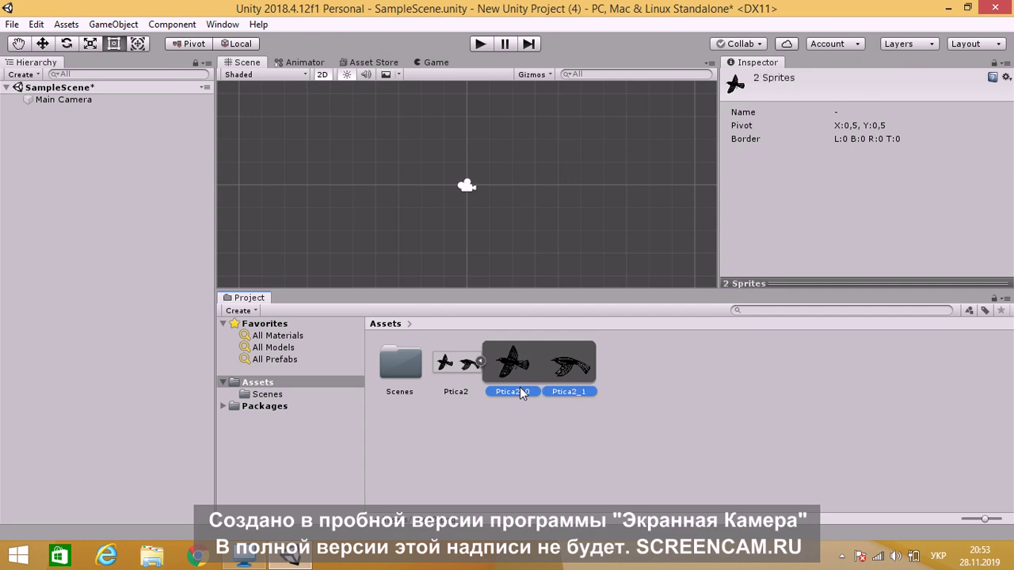
left_click(519, 388)
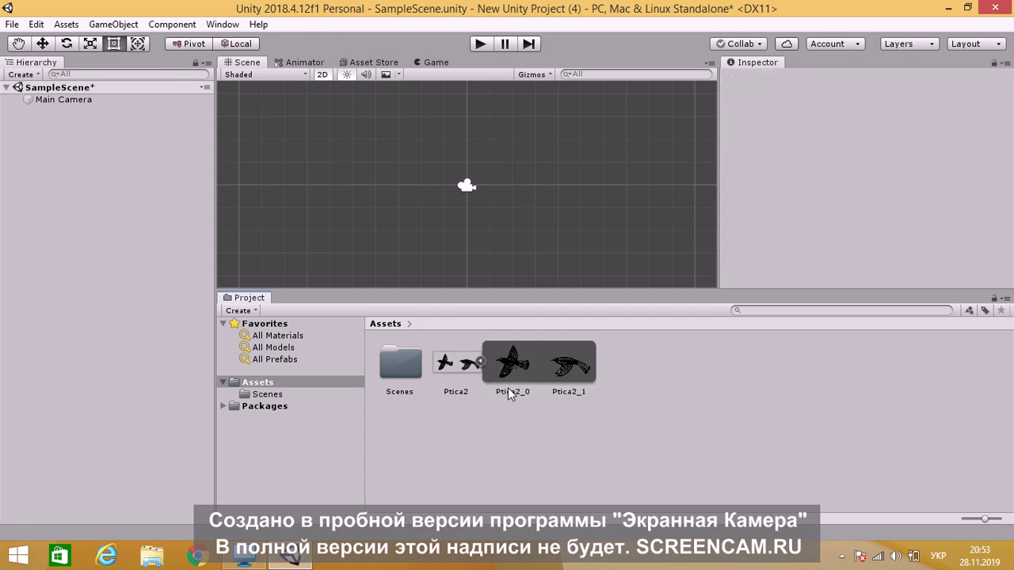
key("shift+Right")
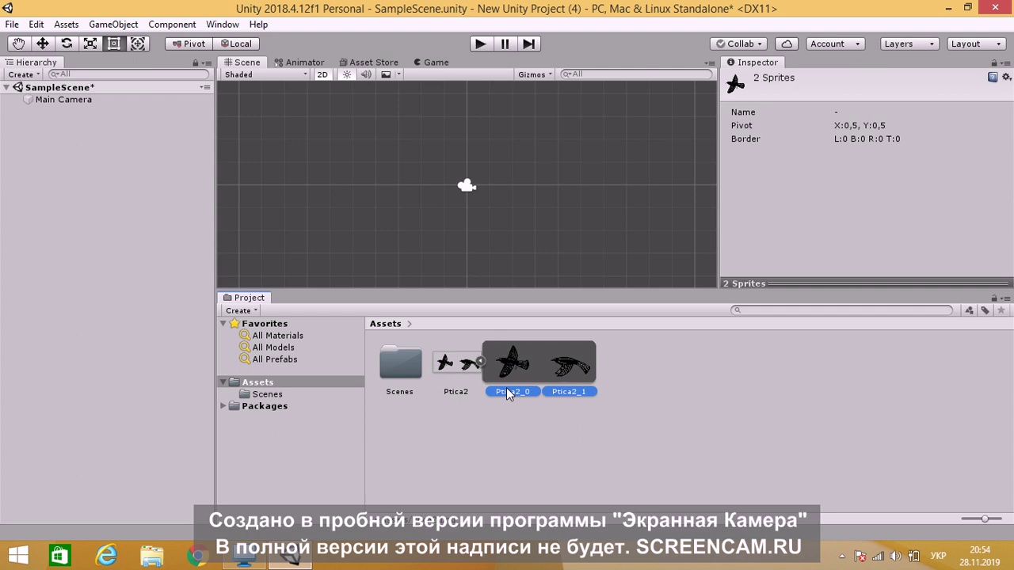
left_click_drag(507, 392, 190, 208)
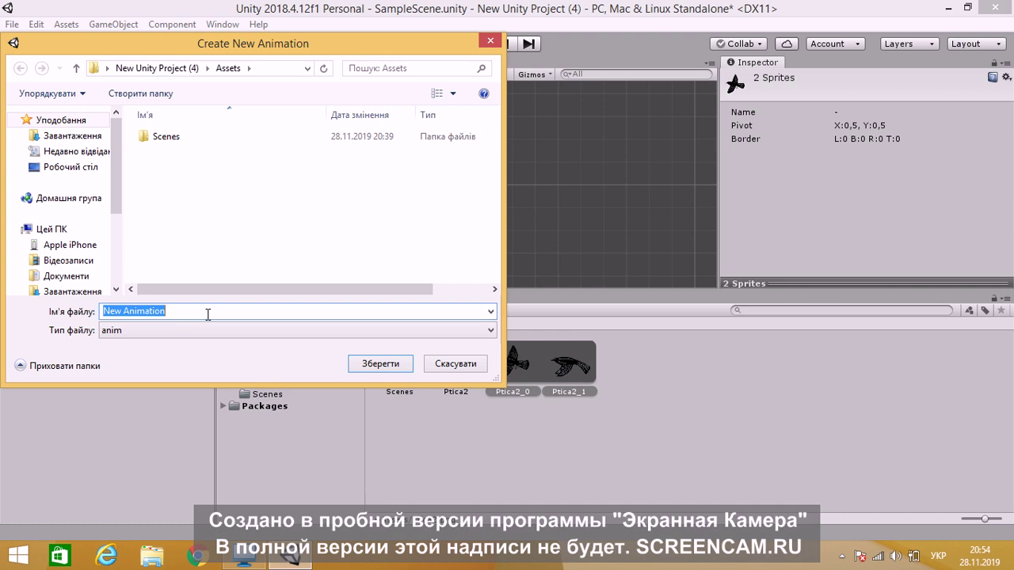
- Switch the keyboard to English and enter Ptika as the clip file name
type("3")
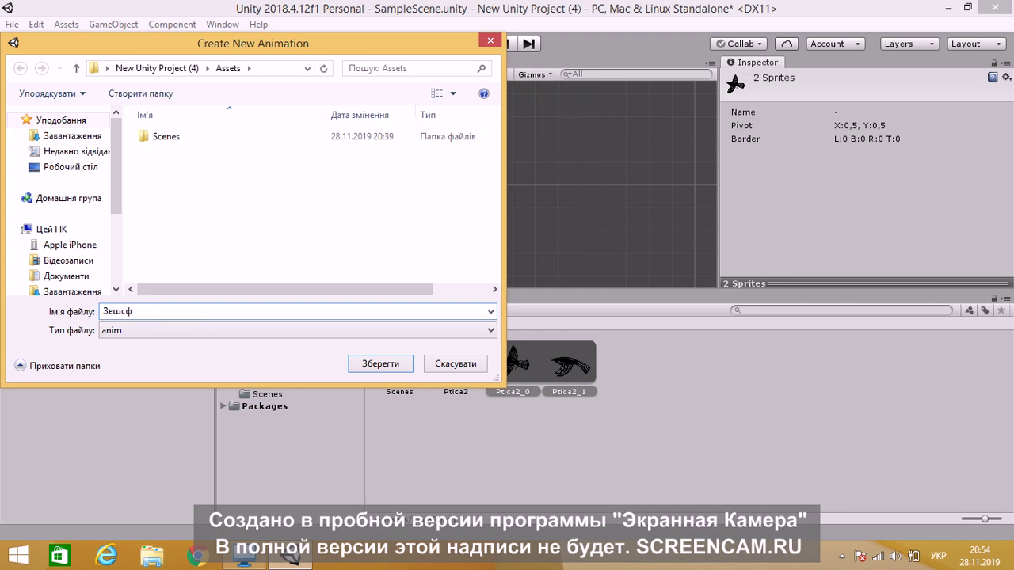
key("BackSpace")
key("BackSpace")
key("BackSpace")
key("alt+shift")
type("Pti")
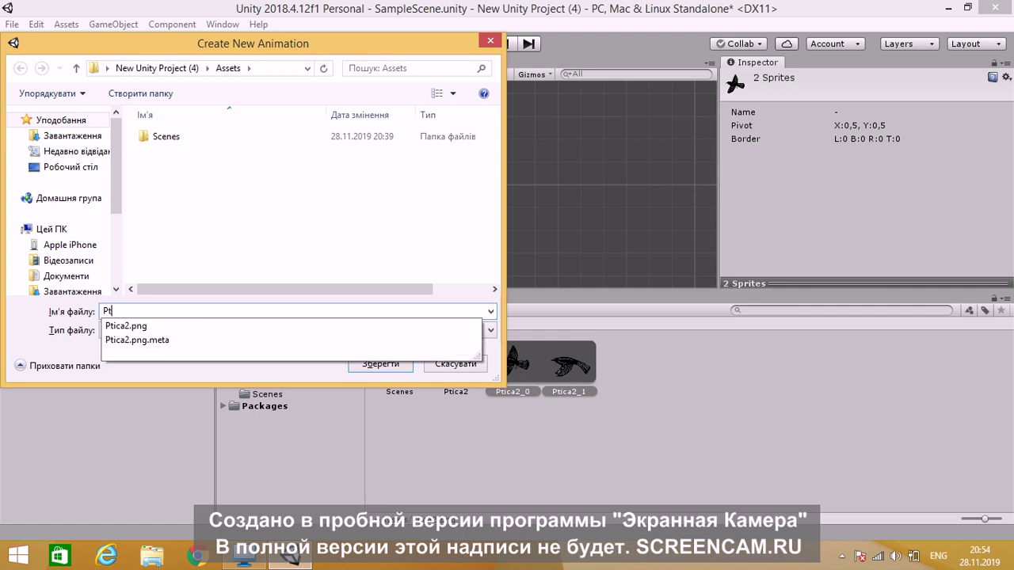
type("ka")
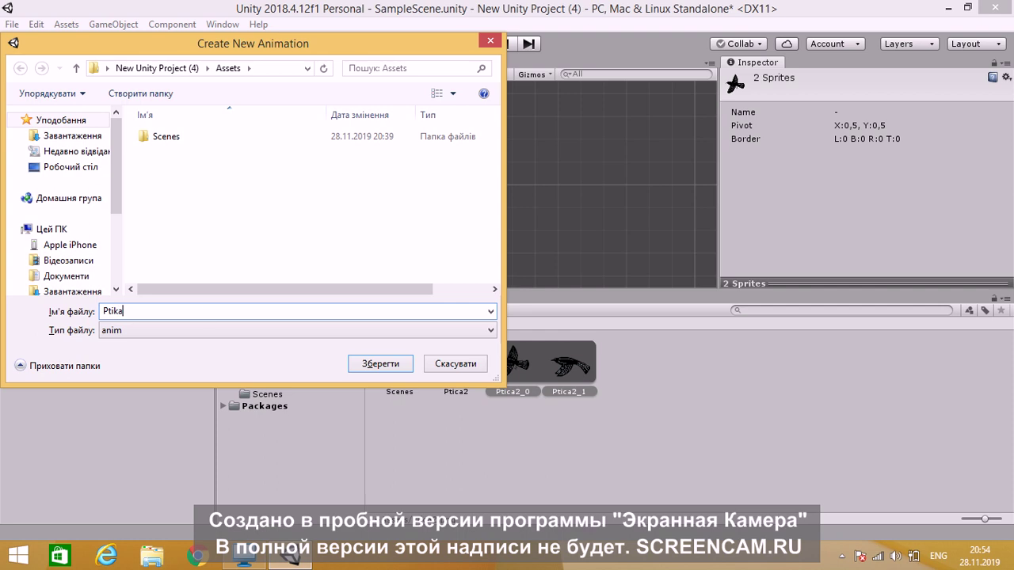
- Save the Ptika clip and test the bird in play mode
left_click(355, 364)
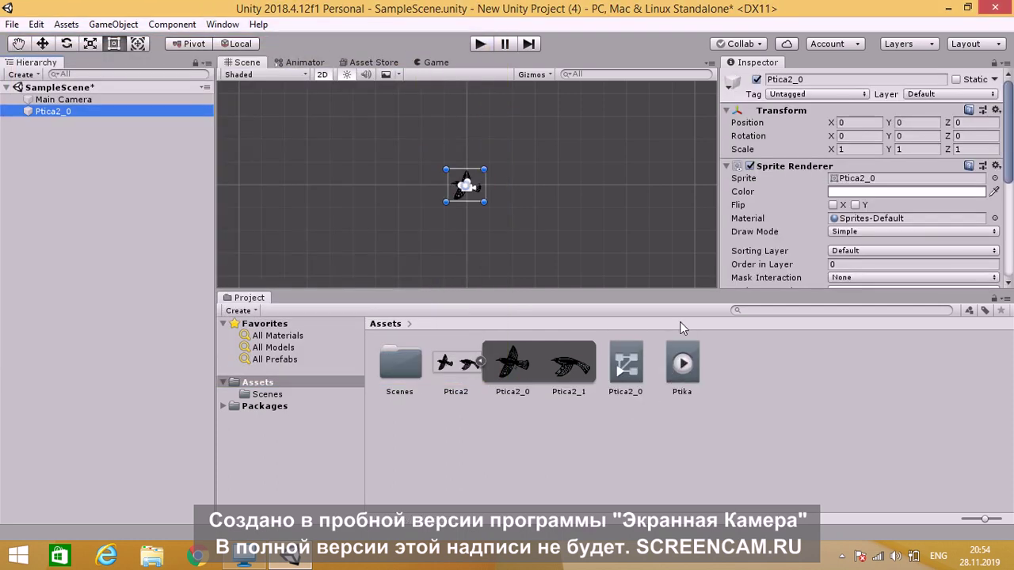
left_click(481, 45)
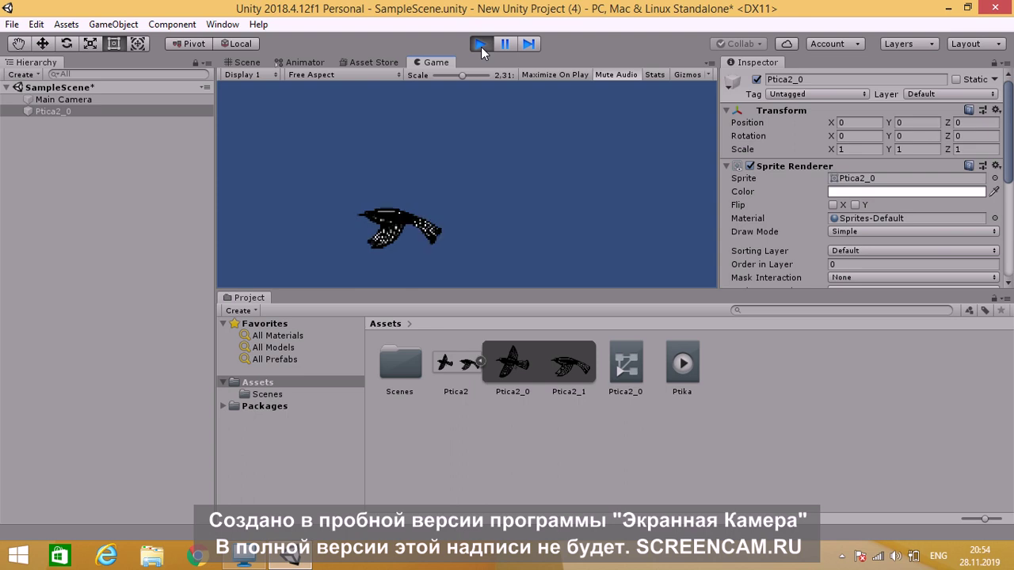
left_click(480, 47)
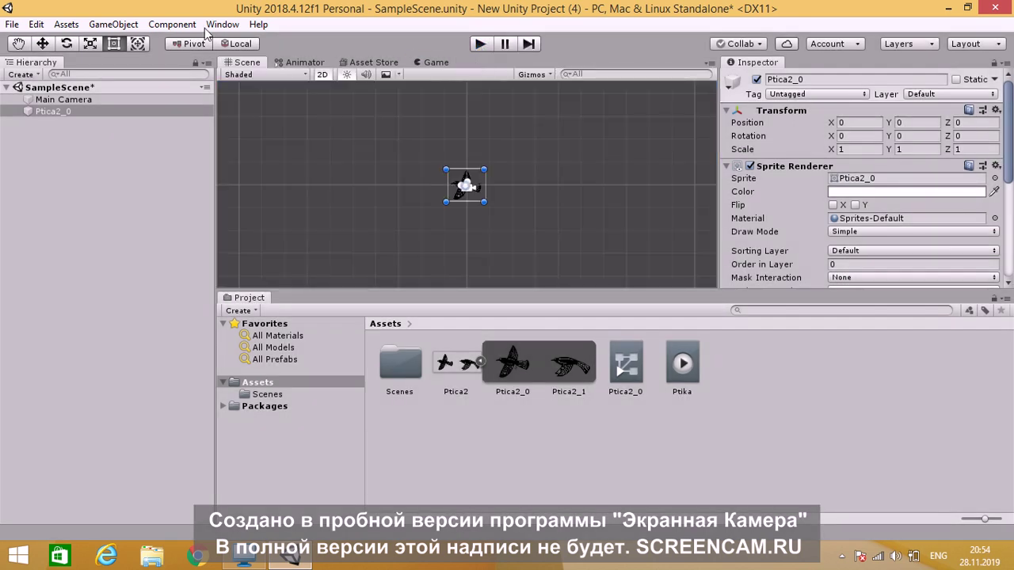
- Open the Animation window for the Ptica2_0 bird object
left_click(57, 111)
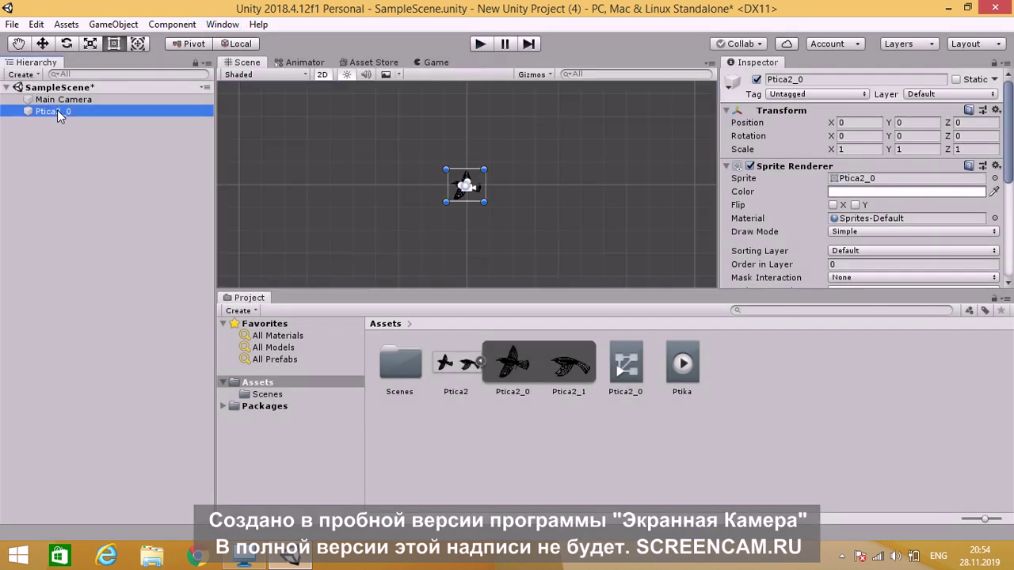
left_click(230, 24)
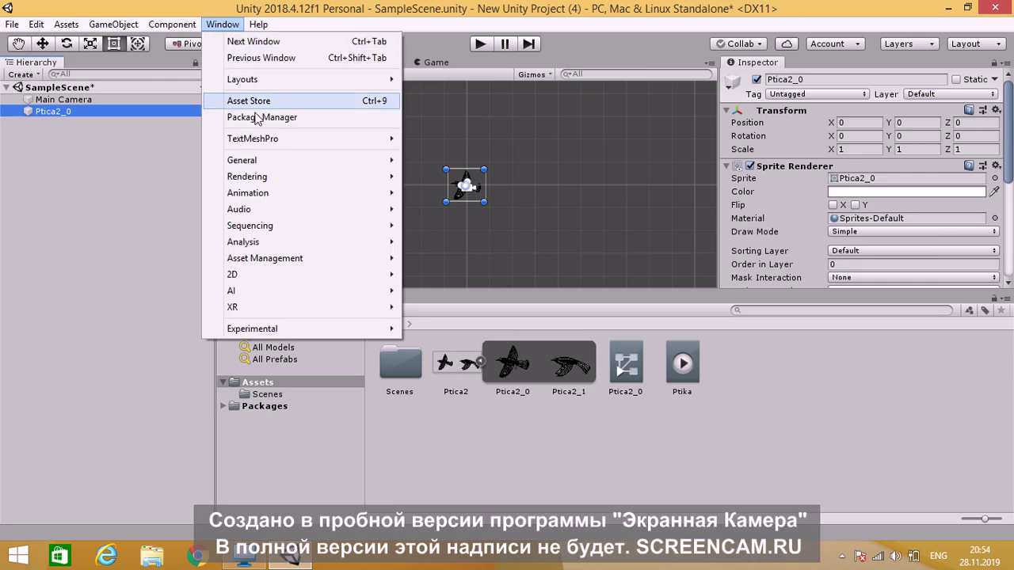
mouse_move(270, 194)
left_click(432, 193)
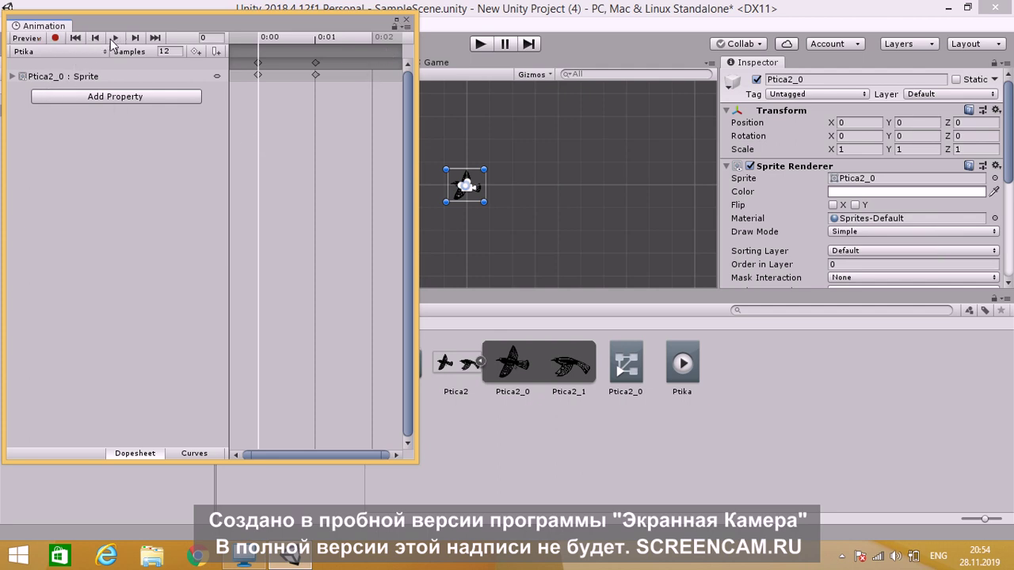
left_click(124, 96)
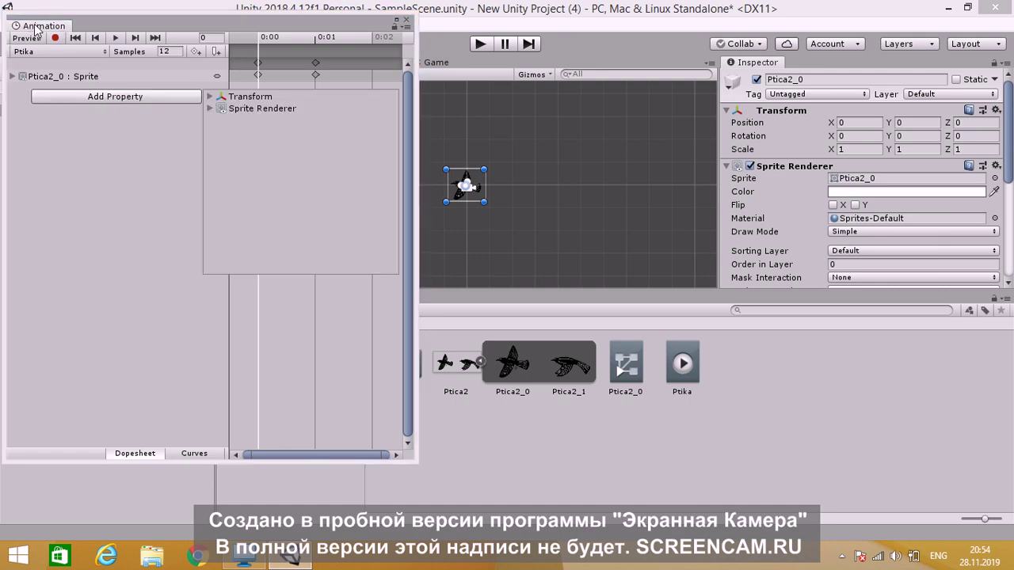
left_click(177, 53)
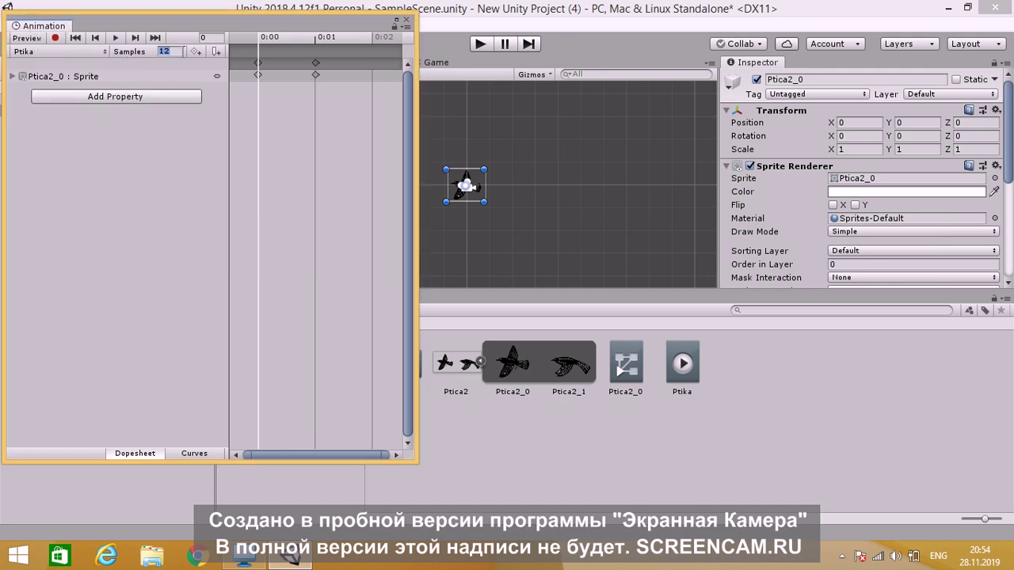
type("2")
left_click(115, 38)
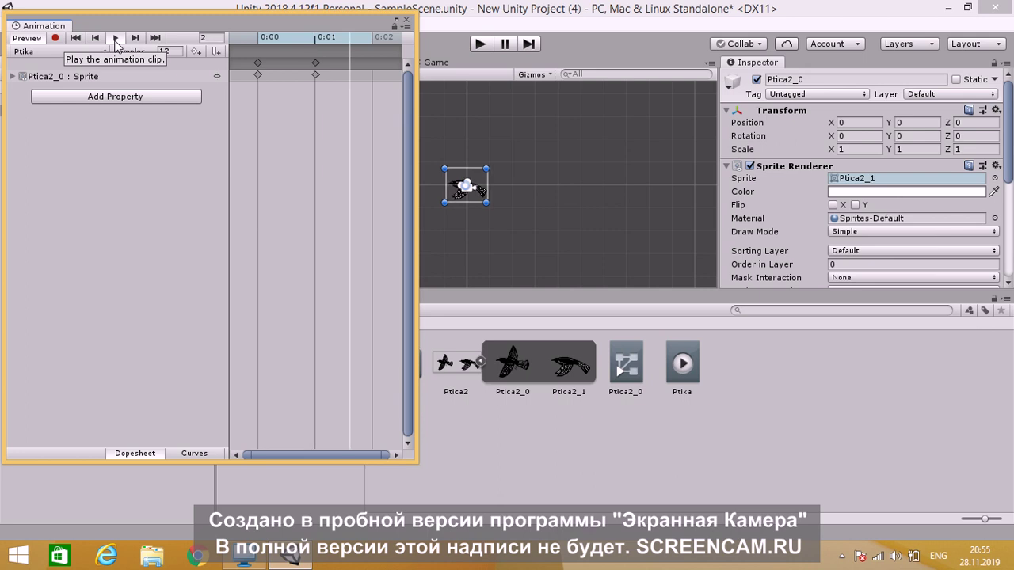
left_click(115, 44)
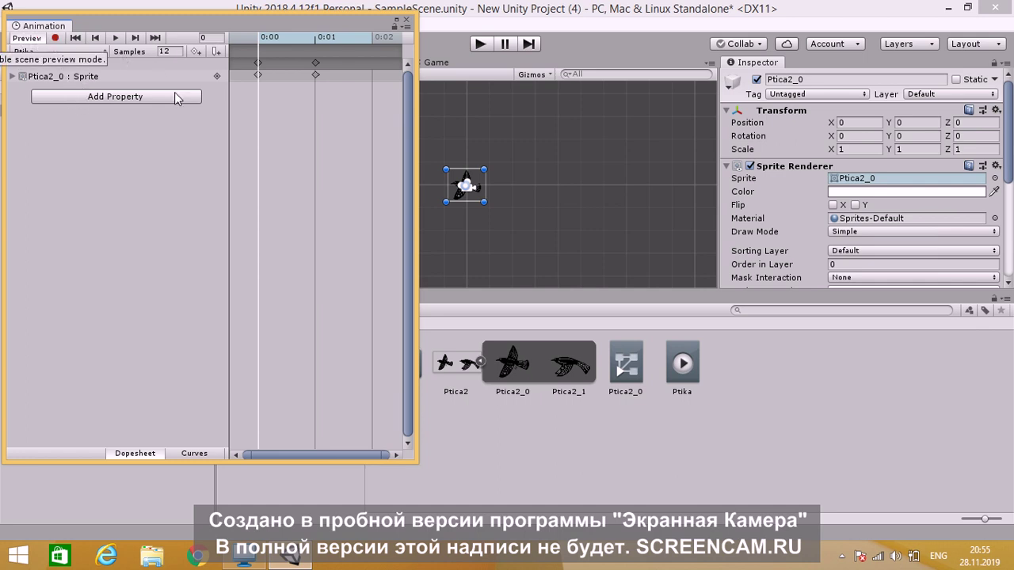
- Drop both Ptica2_0 and Ptica2_1 sprites onto the Ptika clip timeline
left_click(510, 393)
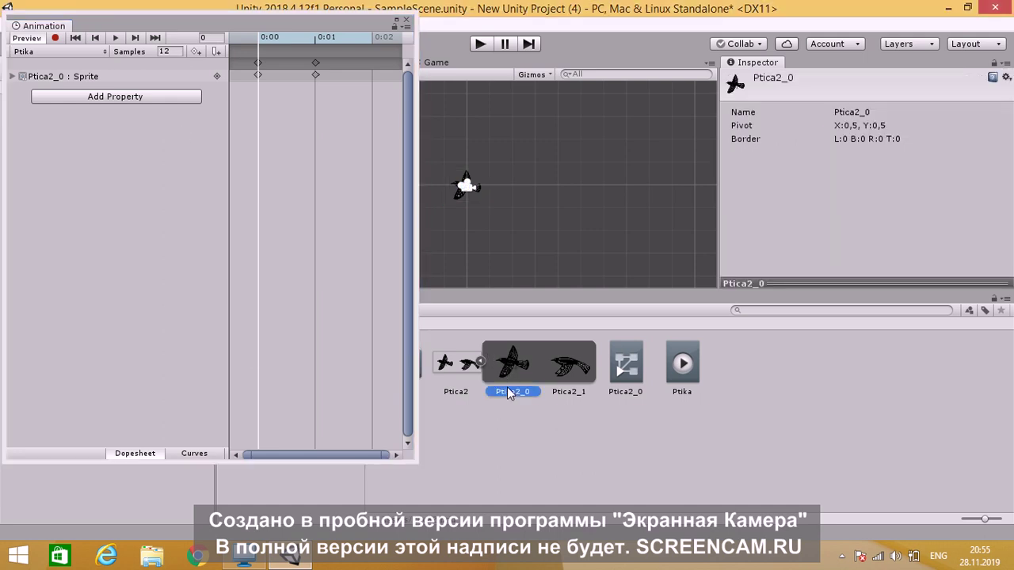
key("shift+Right")
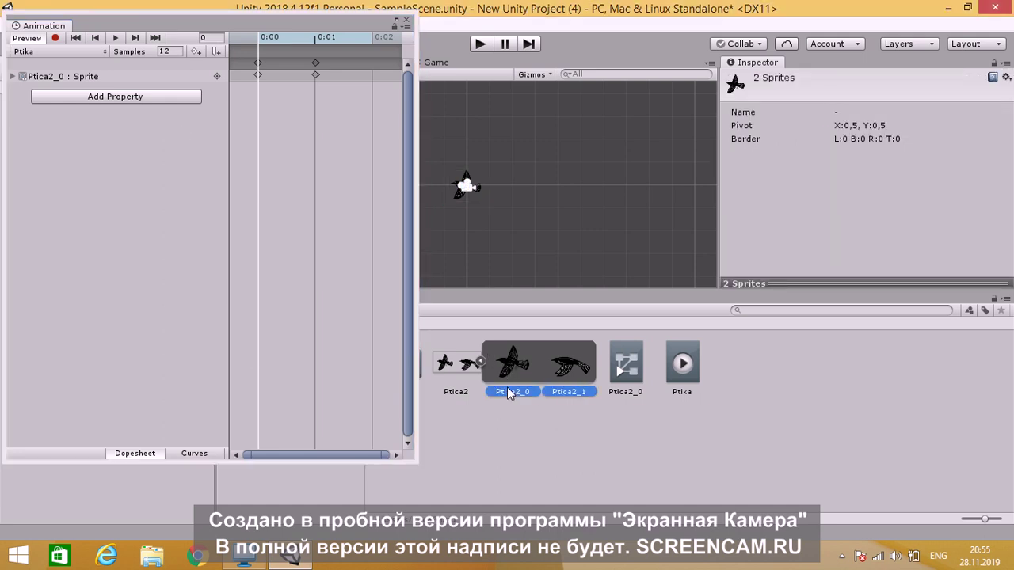
left_click_drag(510, 394, 312, 180)
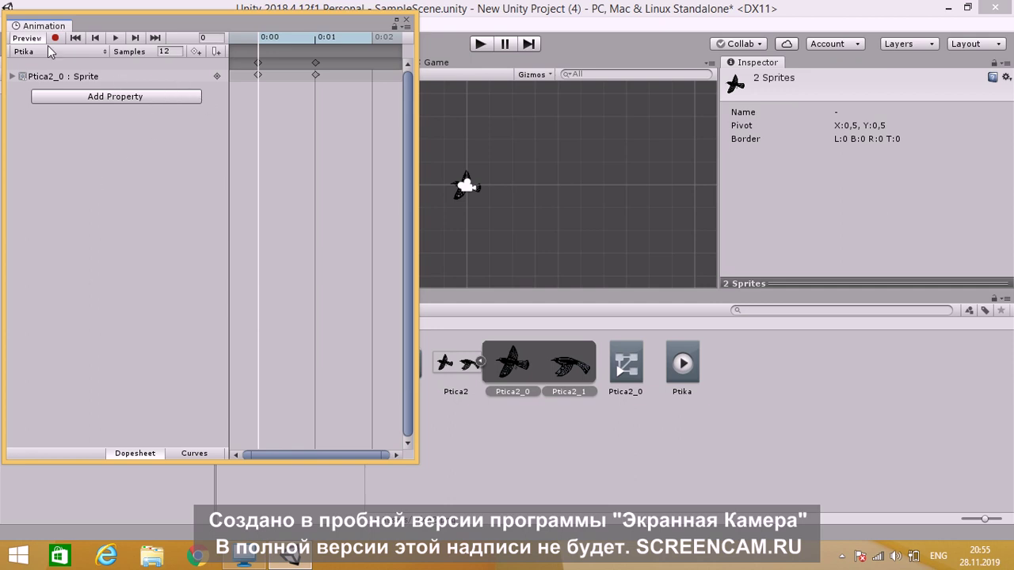
- Preview the flapping clip several times, exit preview mode, and open the clip list
left_click(116, 35)
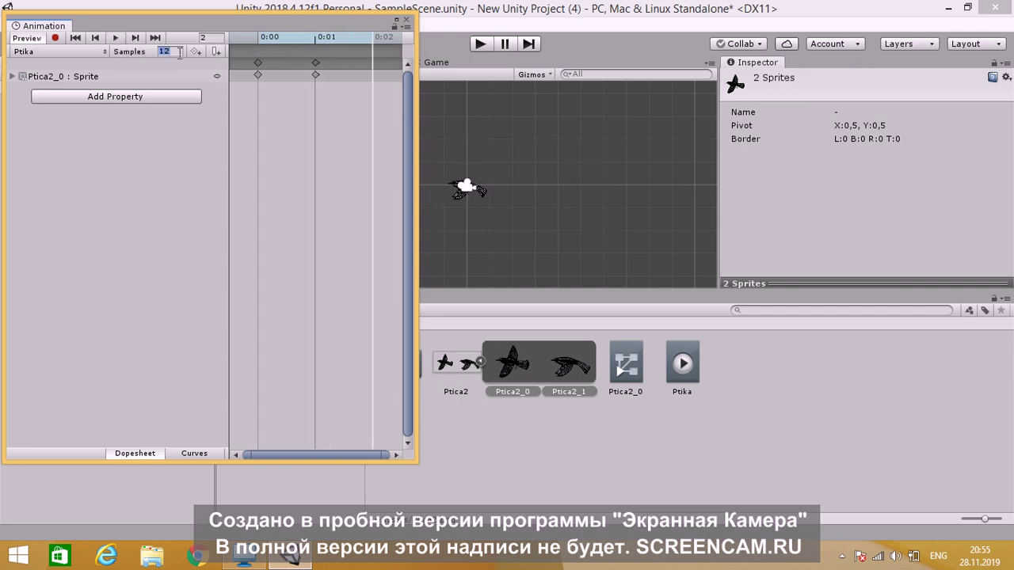
type("2")
left_click(116, 38)
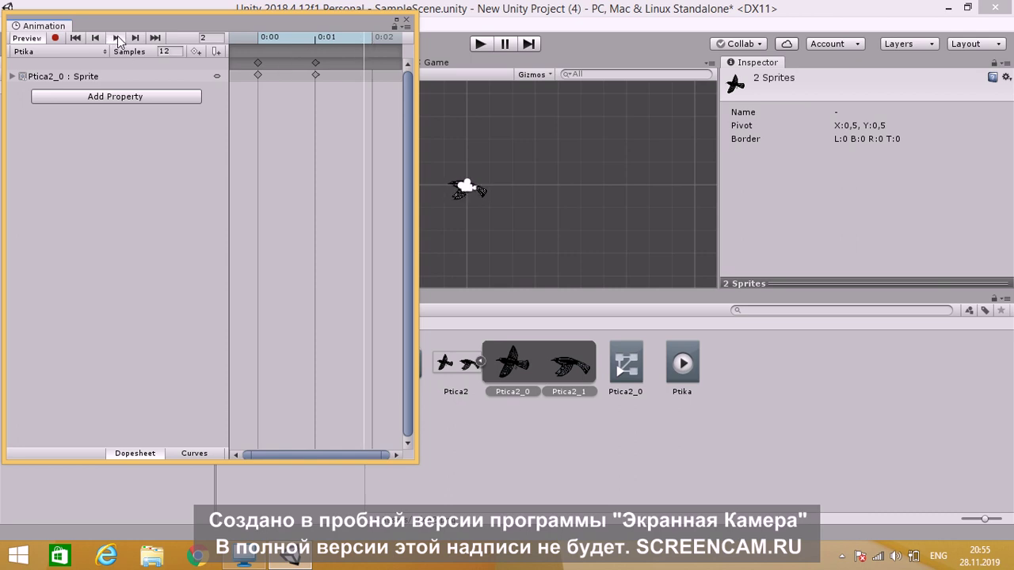
left_click(118, 38)
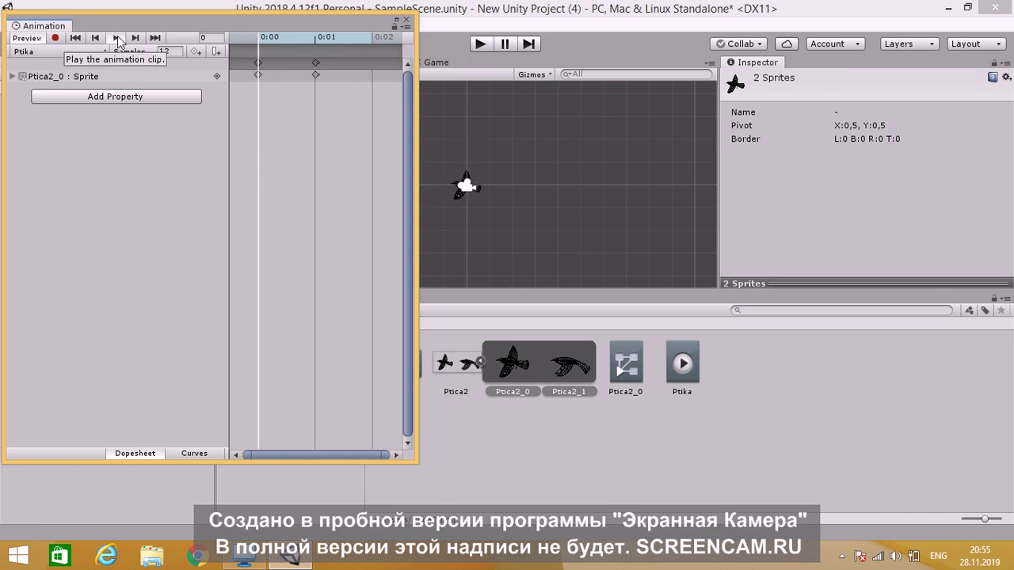
left_click(200, 38)
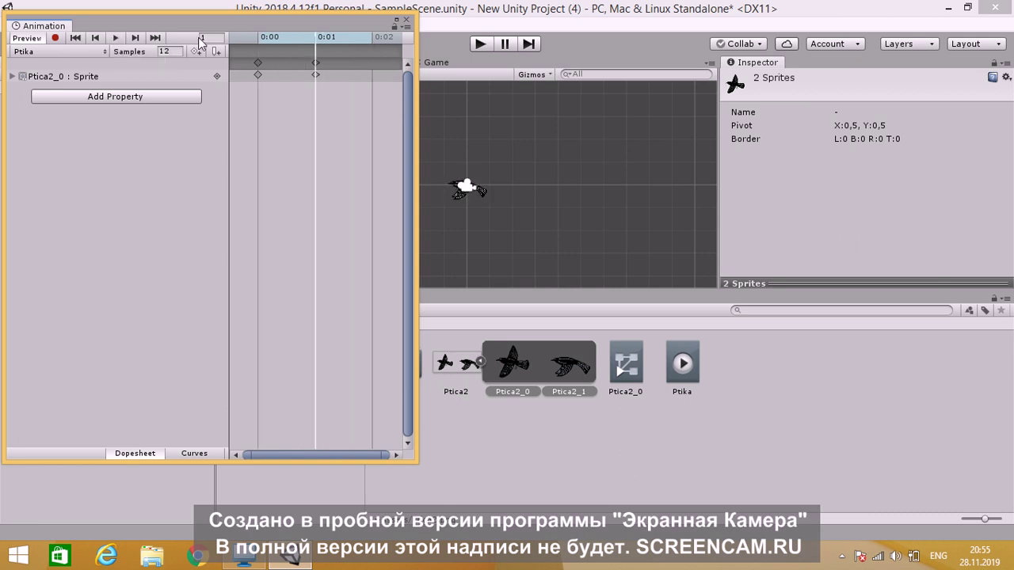
left_click(117, 37)
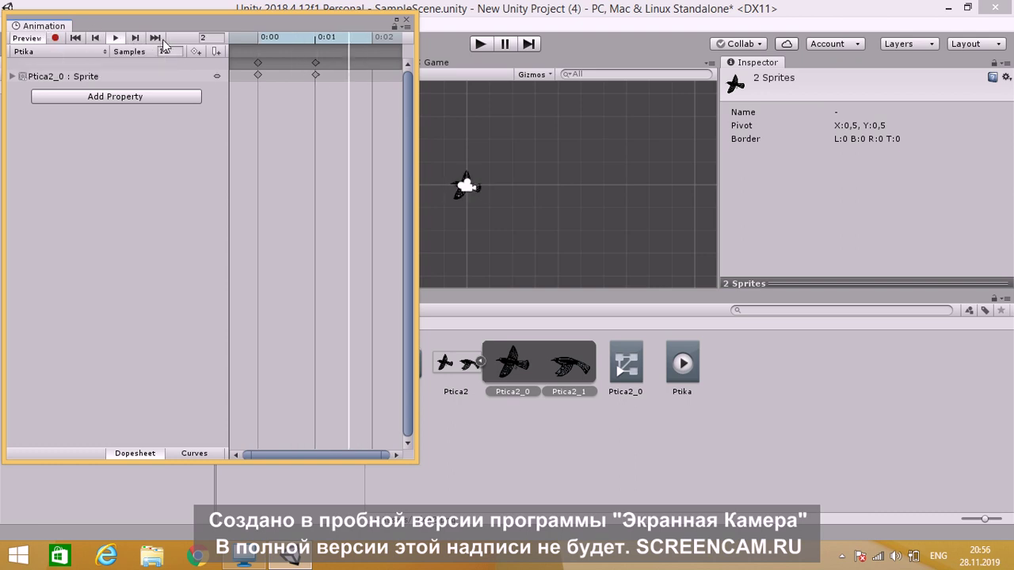
left_click(117, 37)
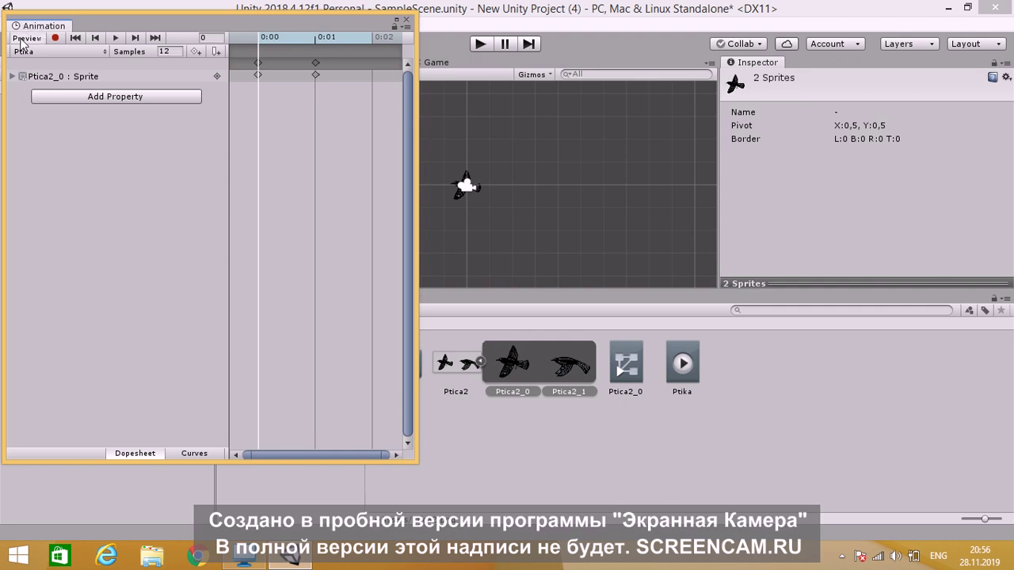
left_click(26, 38)
left_click(40, 49)
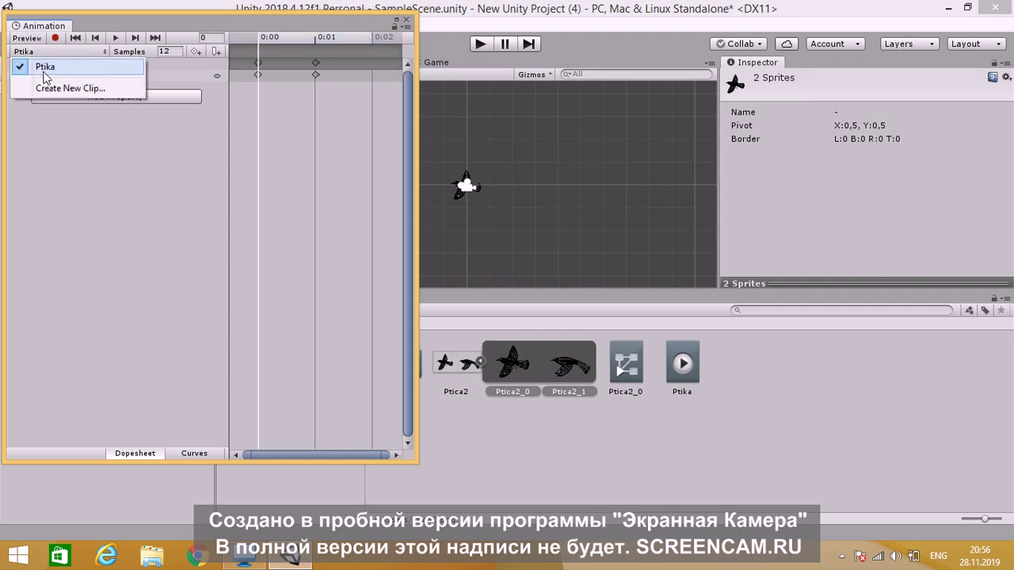
- Create a new clip named Ptika, replacing the existing Ptika.anim
left_click(58, 85)
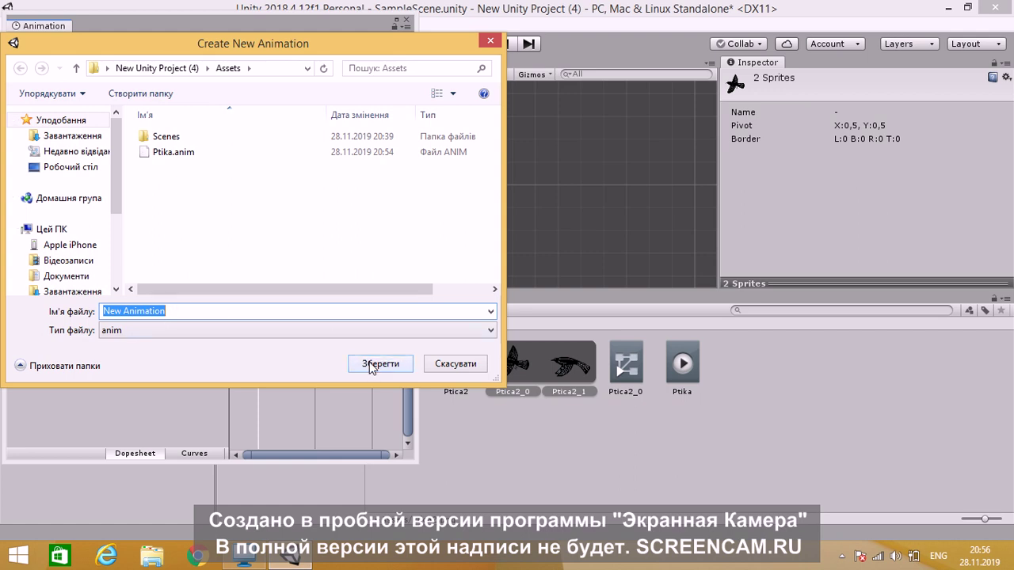
type("Pti")
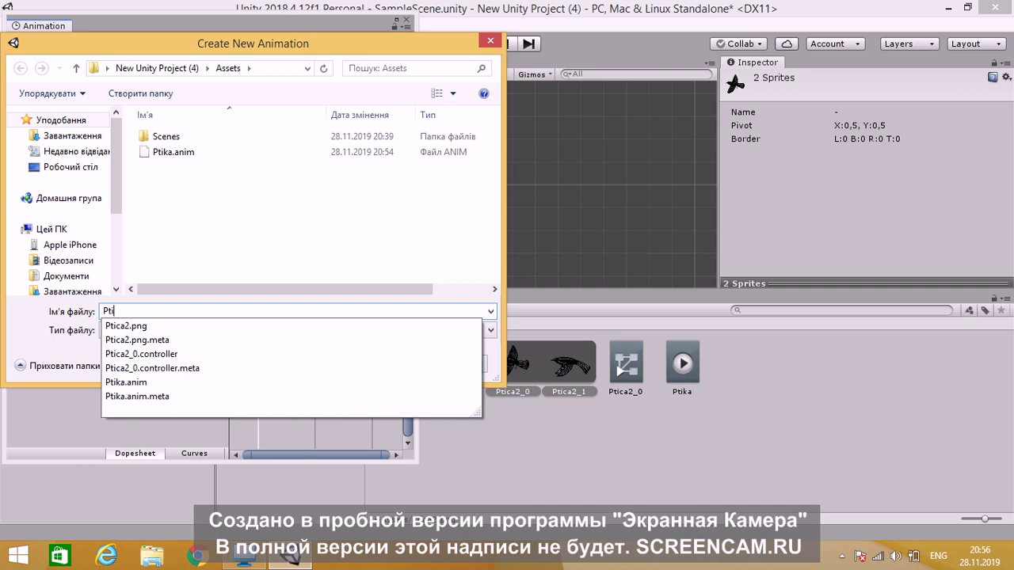
type("ka")
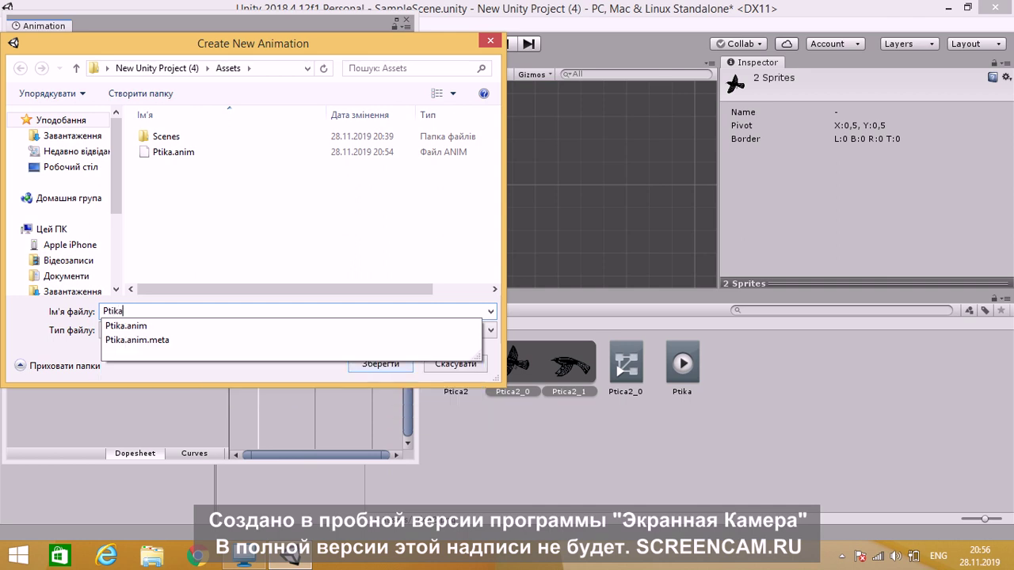
left_click(367, 369)
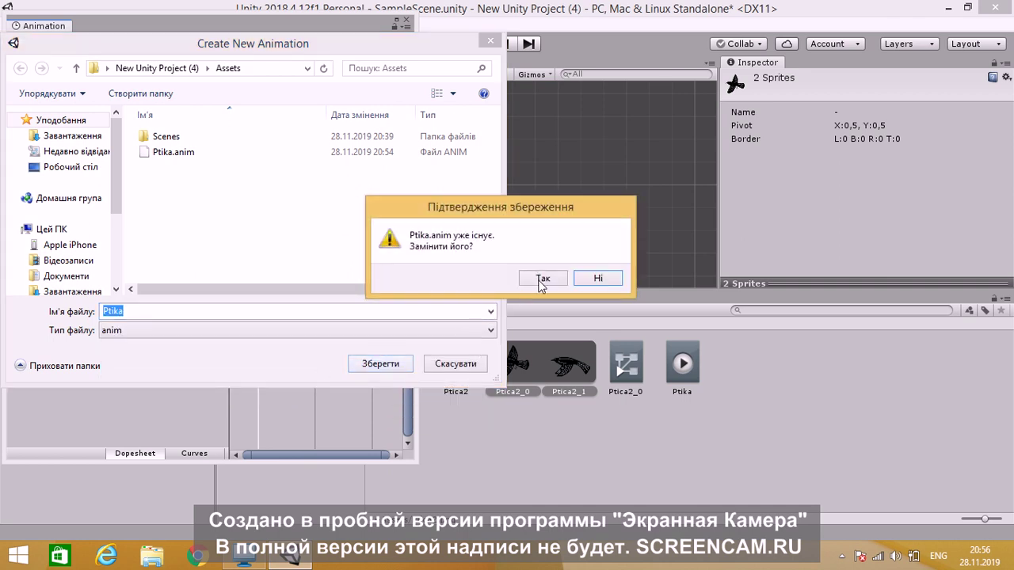
left_click(542, 281)
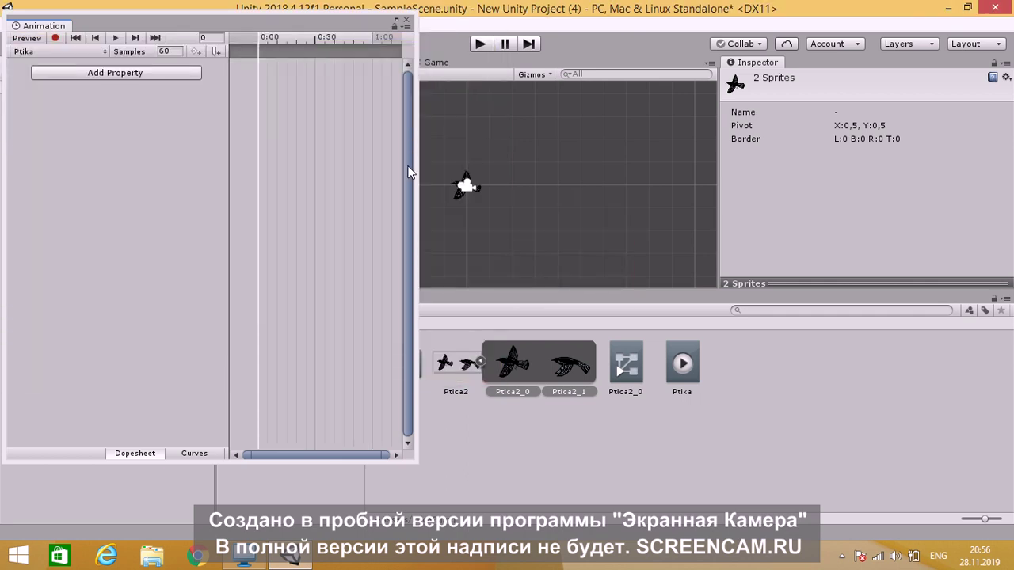
- Preview the new clip, select the Ptica2_0 sprite, and close the Animation window
left_click(120, 40)
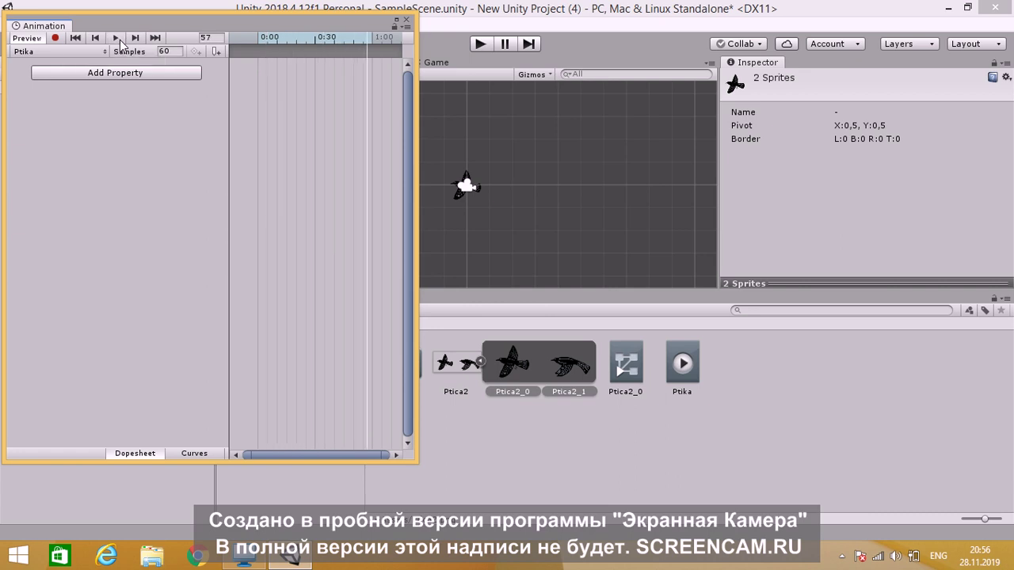
left_click(502, 389)
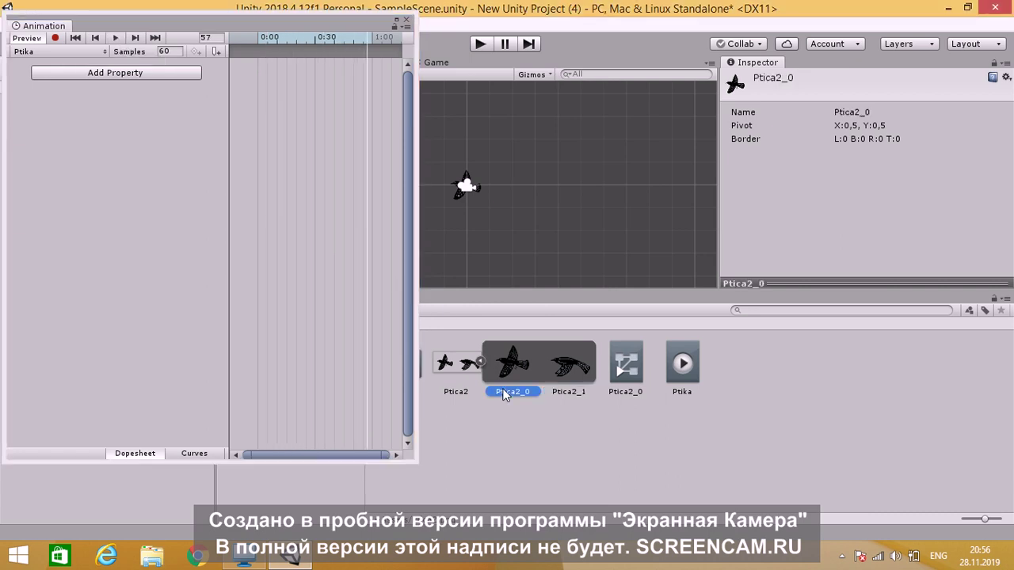
left_click(406, 24)
left_click(405, 24)
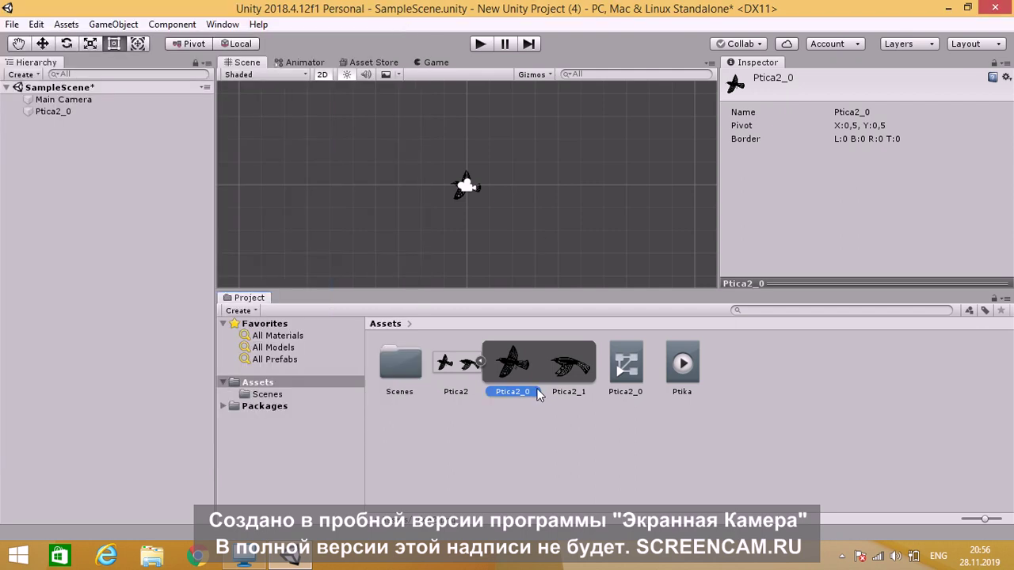
- Delete the Ptica2_0 object from the Hierarchy
key("shift+Right")
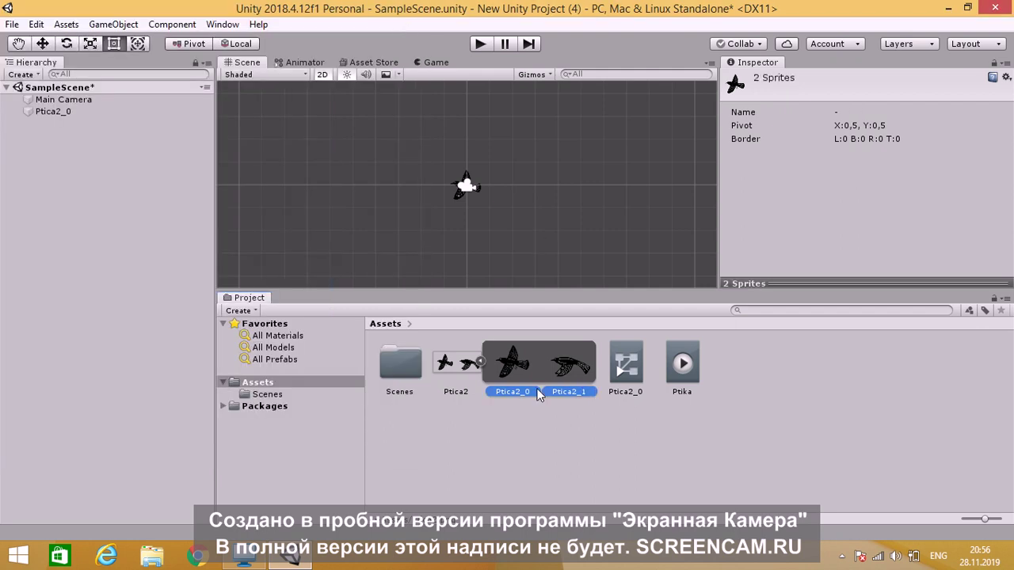
right_click(63, 111)
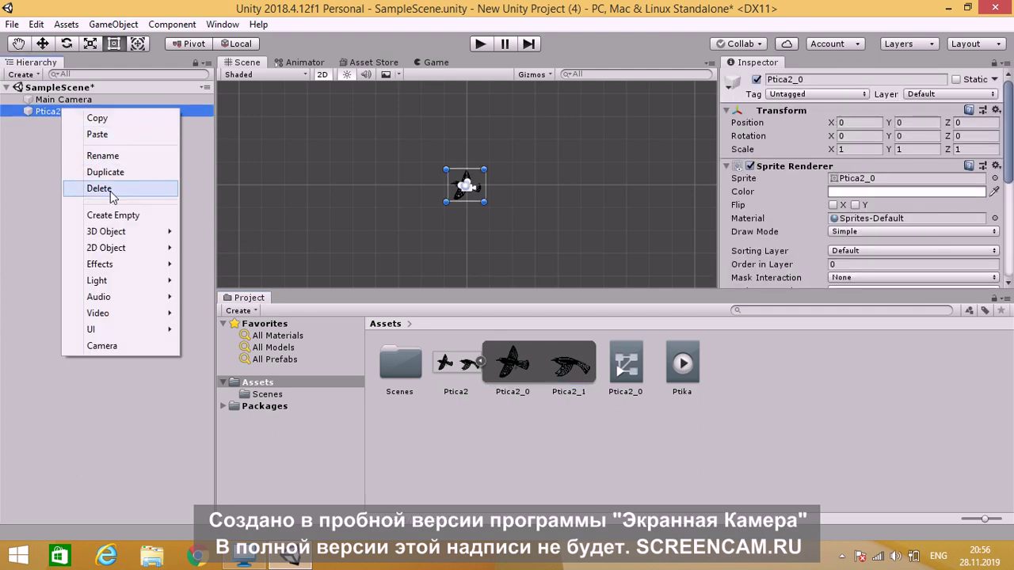
left_click(111, 194)
- Drag both bird sprites into the scene and save the clip as Ptika, replacing the old one
left_click(507, 393)
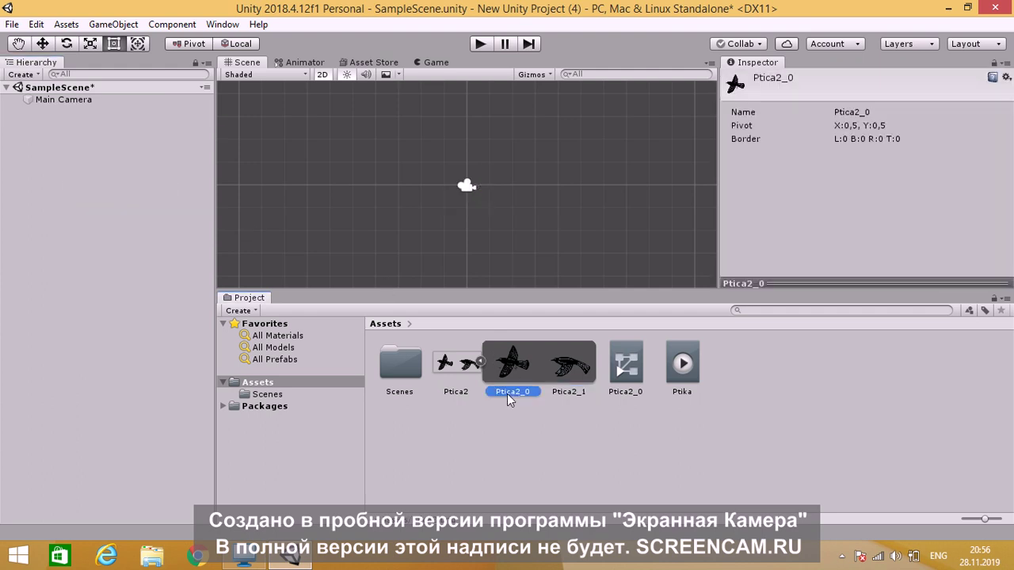
key("shift+Right")
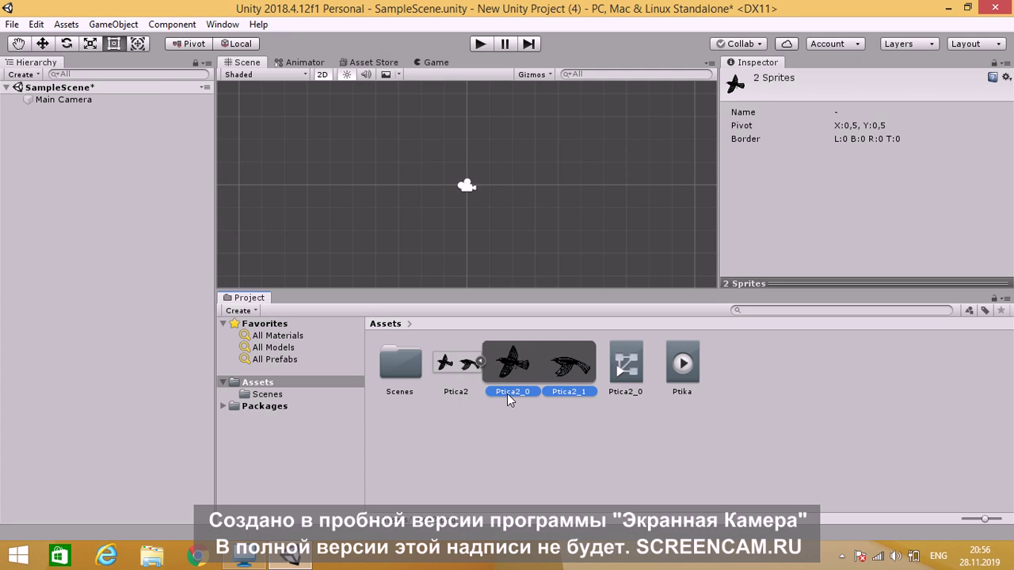
left_click_drag(298, 324, 125, 198)
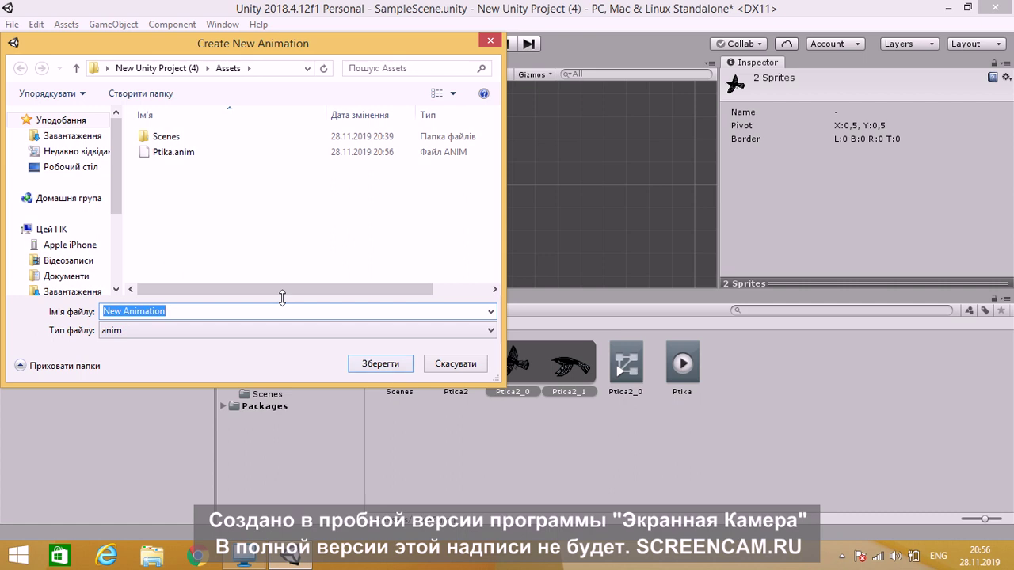
type("Py")
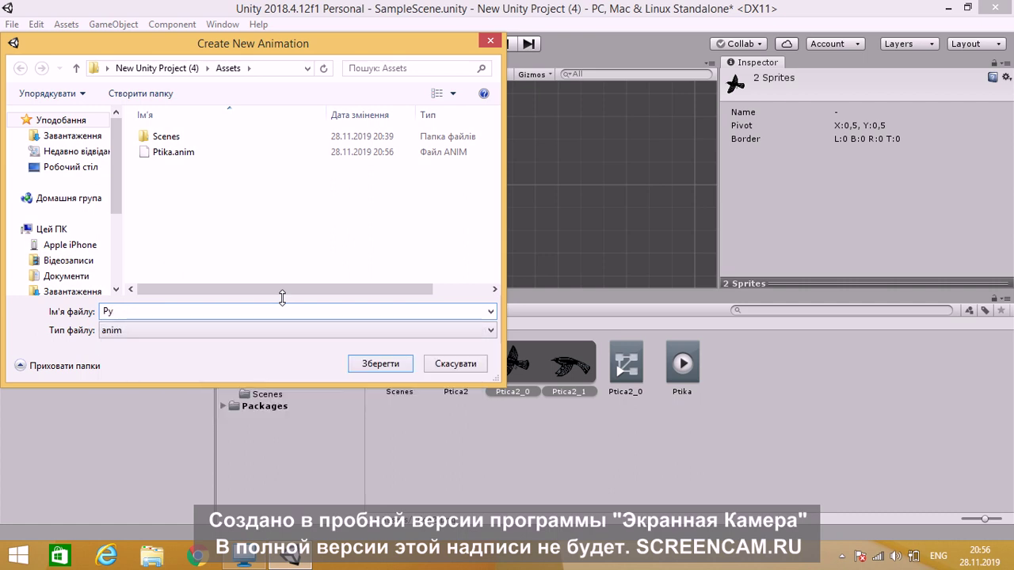
key("BackSpace")
type("t")
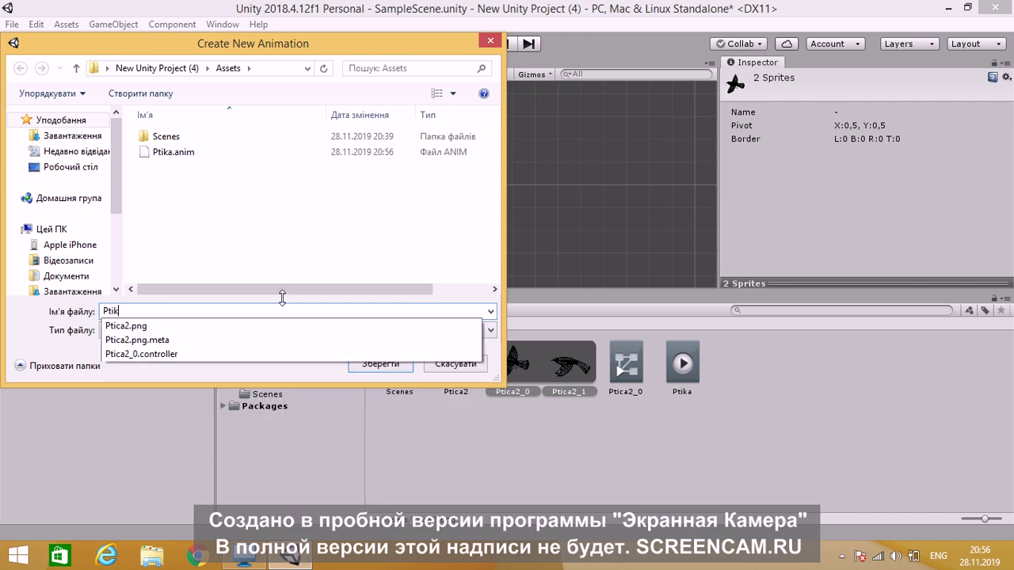
type("ika")
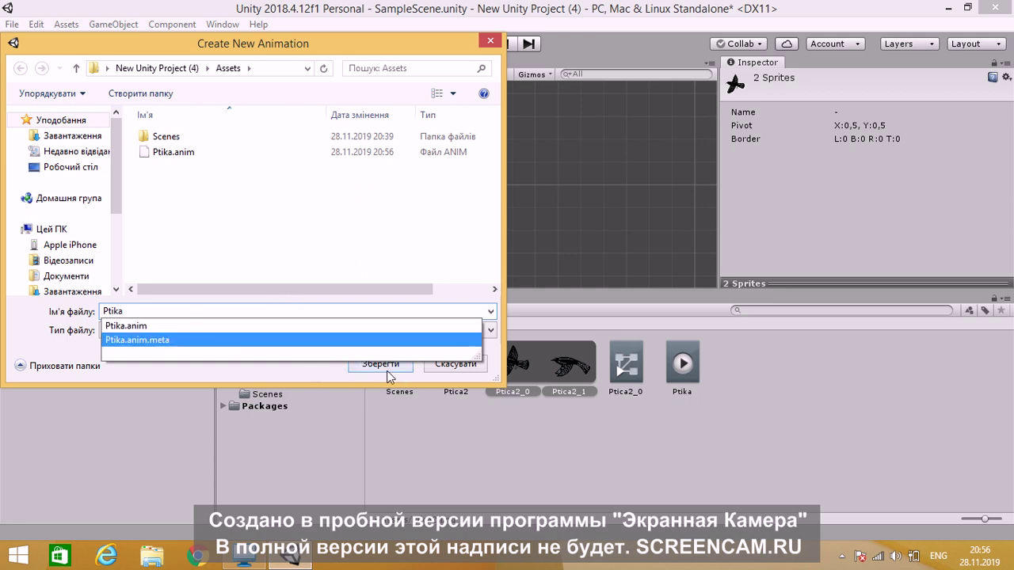
left_click(387, 368)
left_click(555, 281)
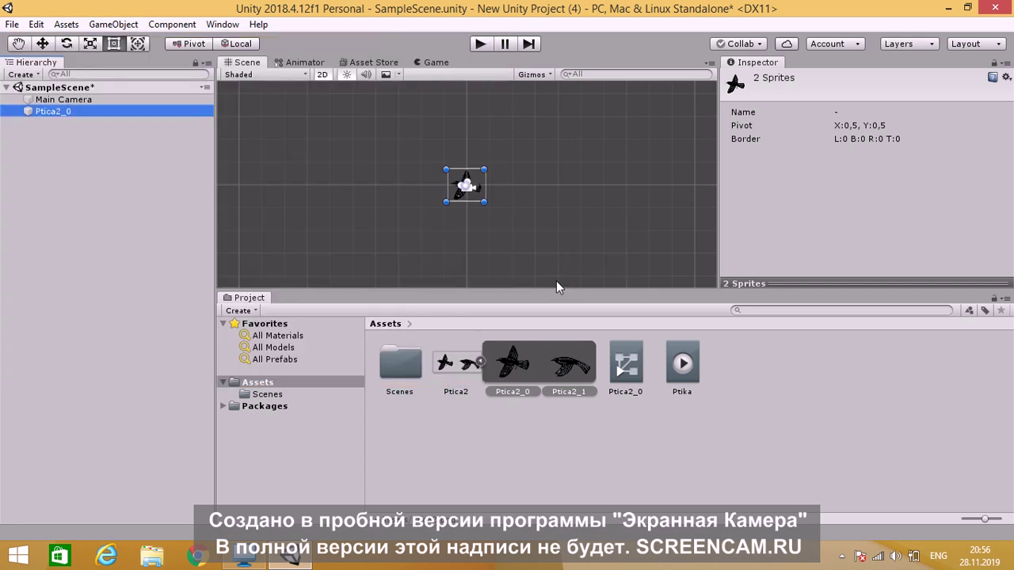
- Play-test the bird, delete the Ptica2_0 animator controller asset, and run the scene again
left_click(480, 45)
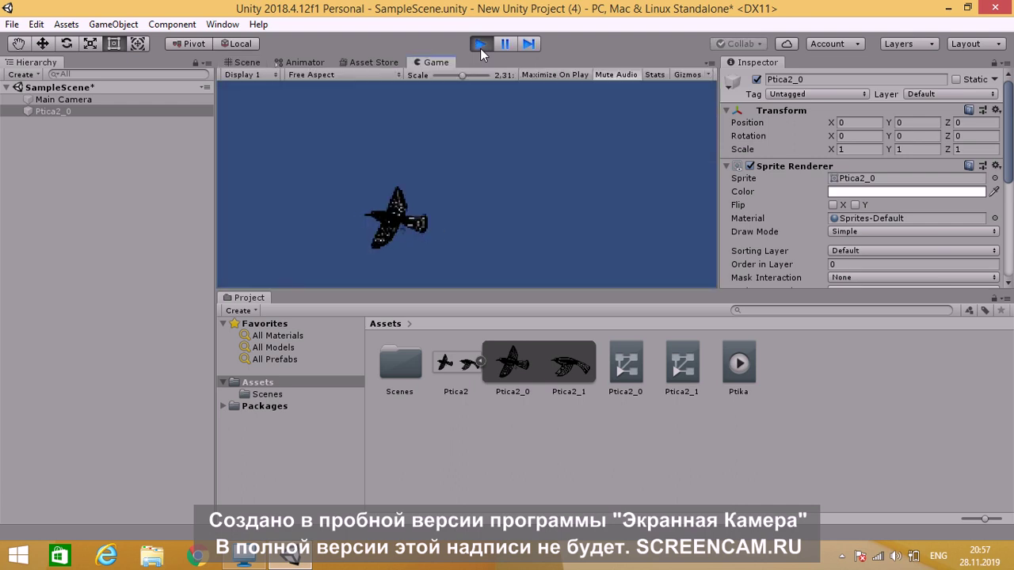
left_click(480, 46)
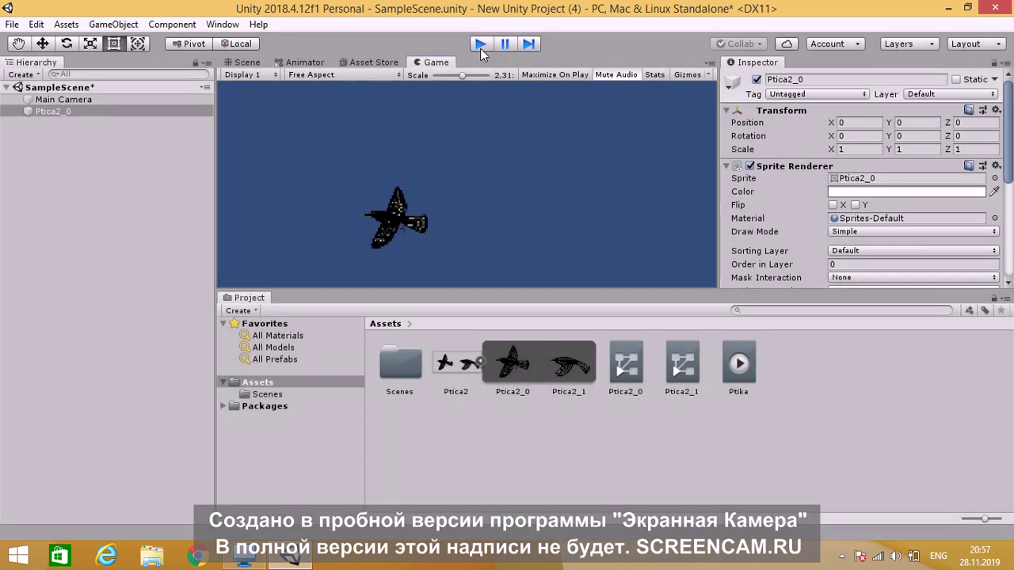
right_click(606, 353)
left_click(641, 245)
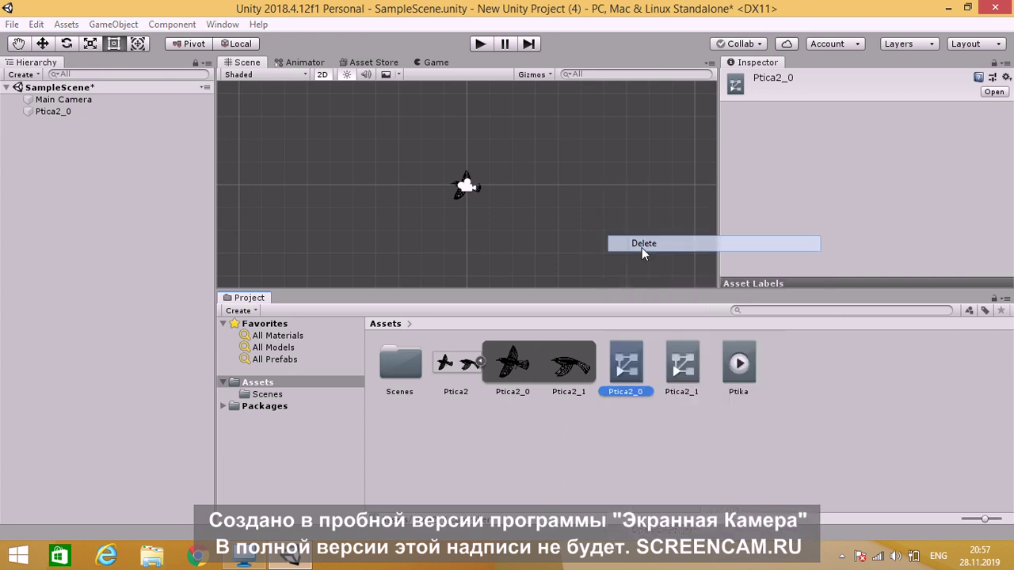
left_click(539, 306)
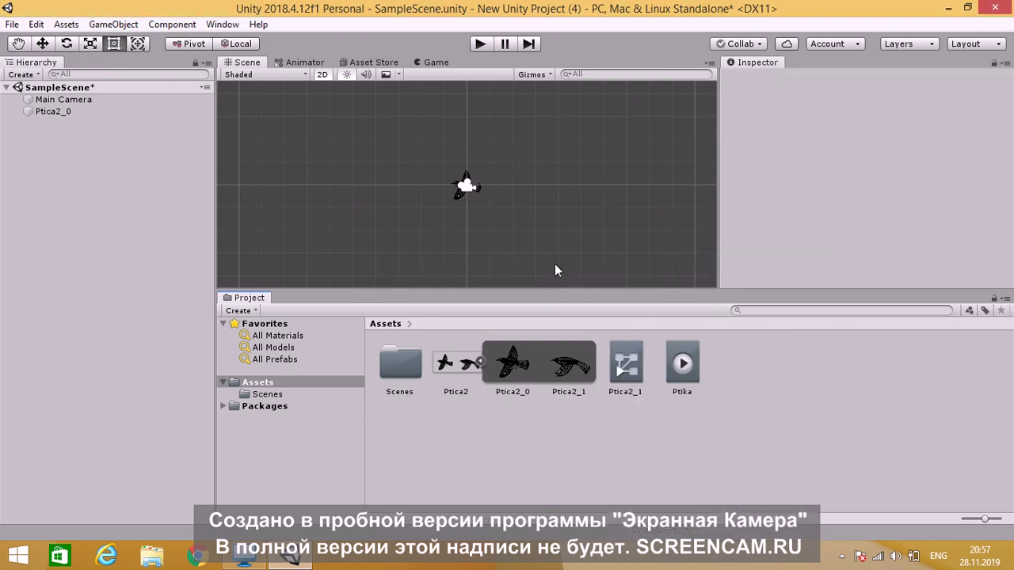
left_click(482, 44)
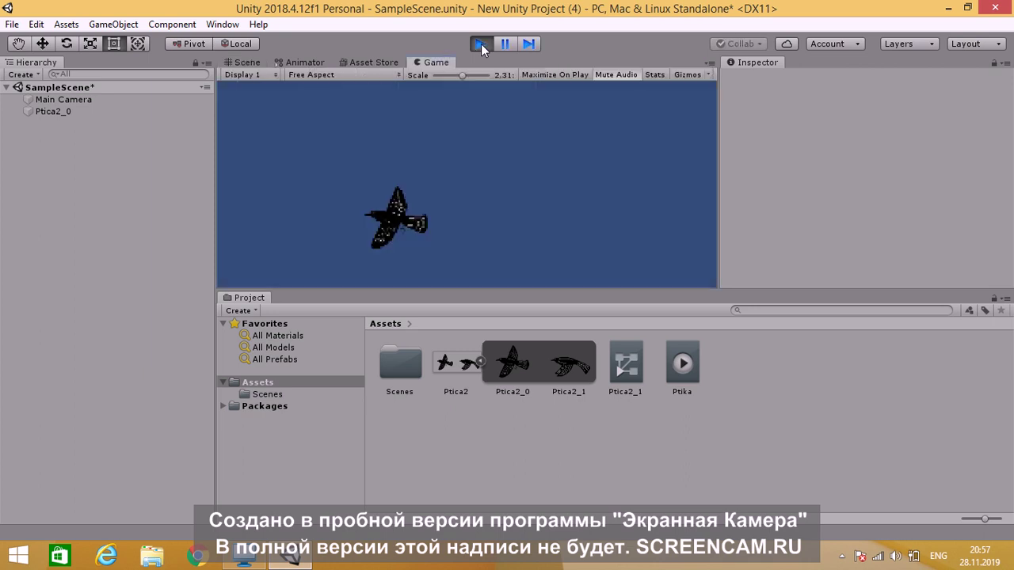
- Stop the scene, select the bird object and open the Animation window
left_click(481, 43)
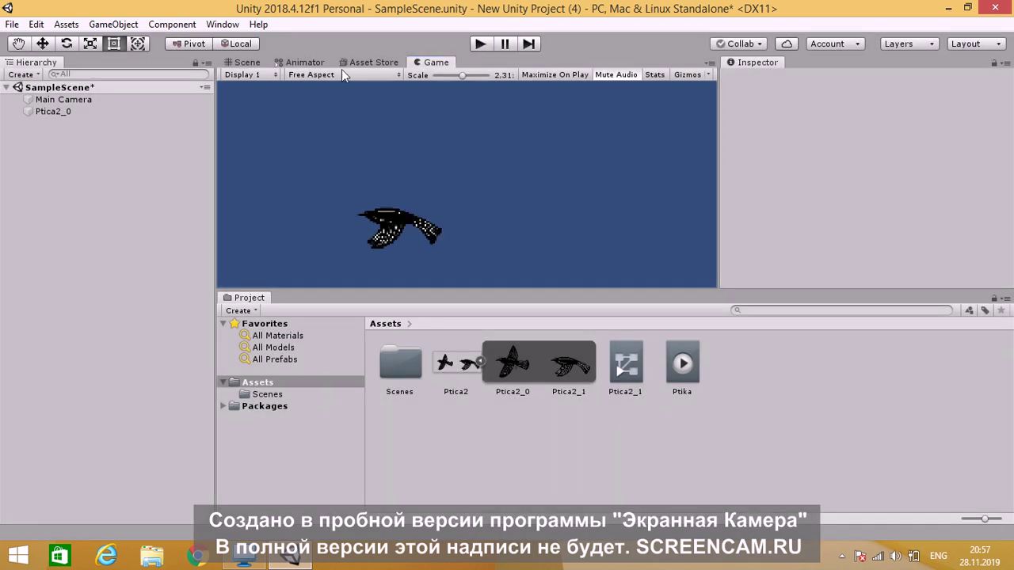
left_click(41, 111)
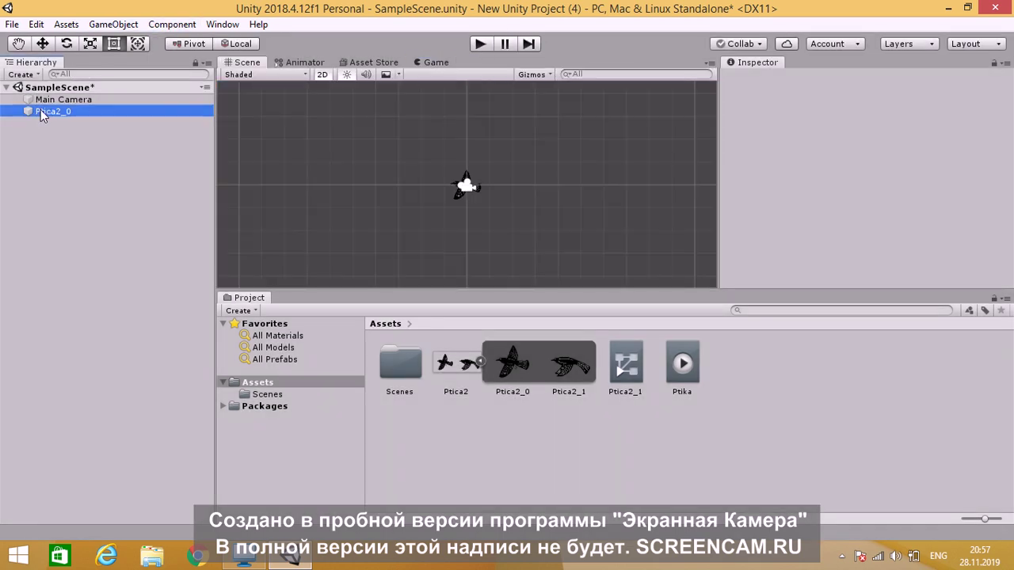
left_click(182, 25)
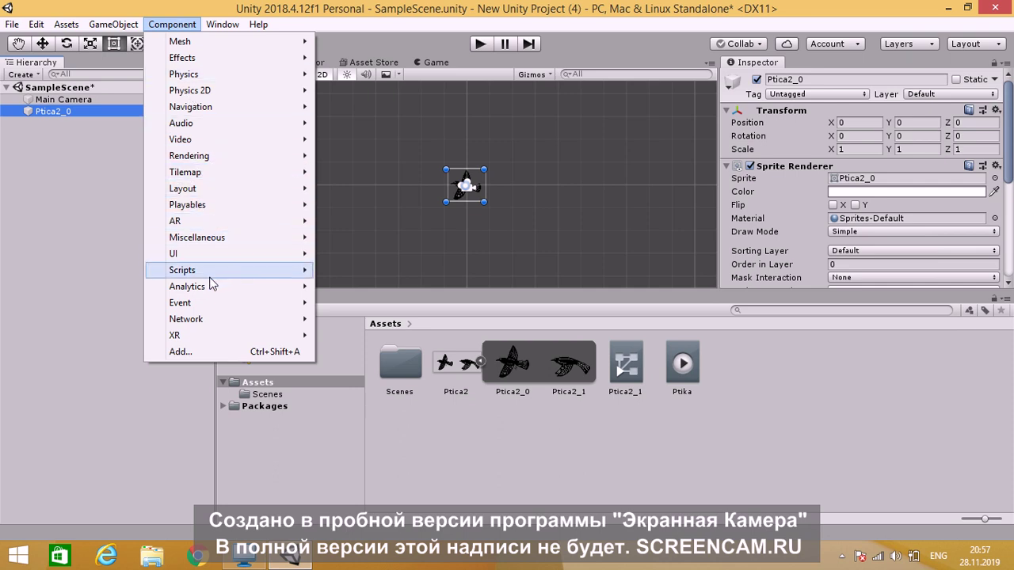
mouse_move(222, 24)
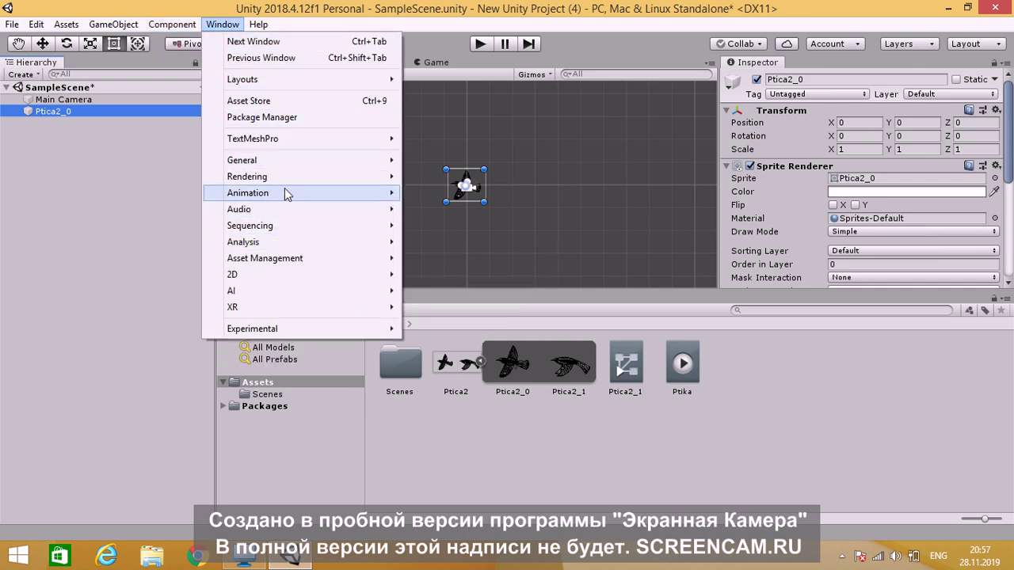
mouse_move(317, 193)
left_click(441, 193)
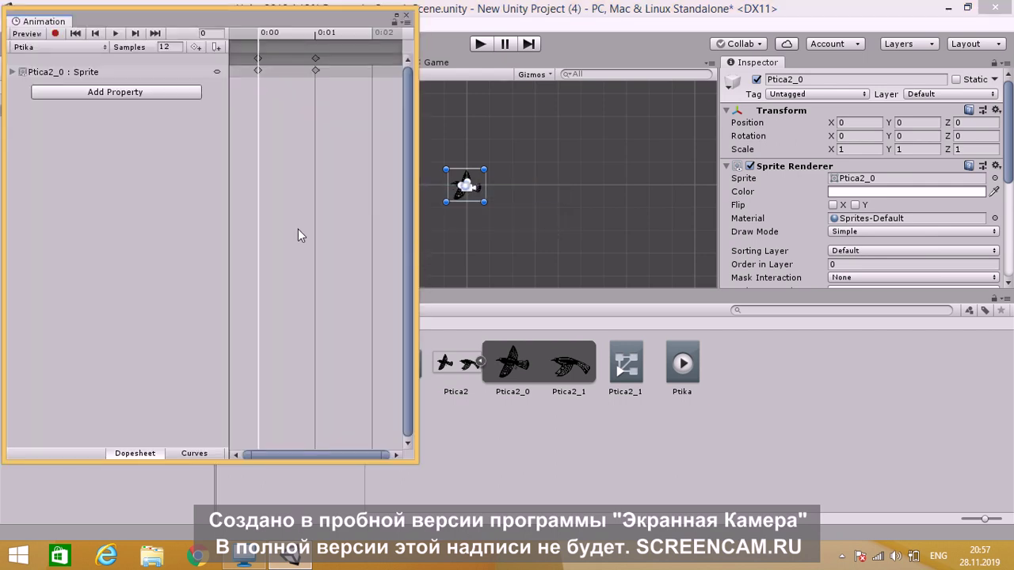
- Create a new animation clip named 'Ptica' from the clip dropdown
left_click(33, 48)
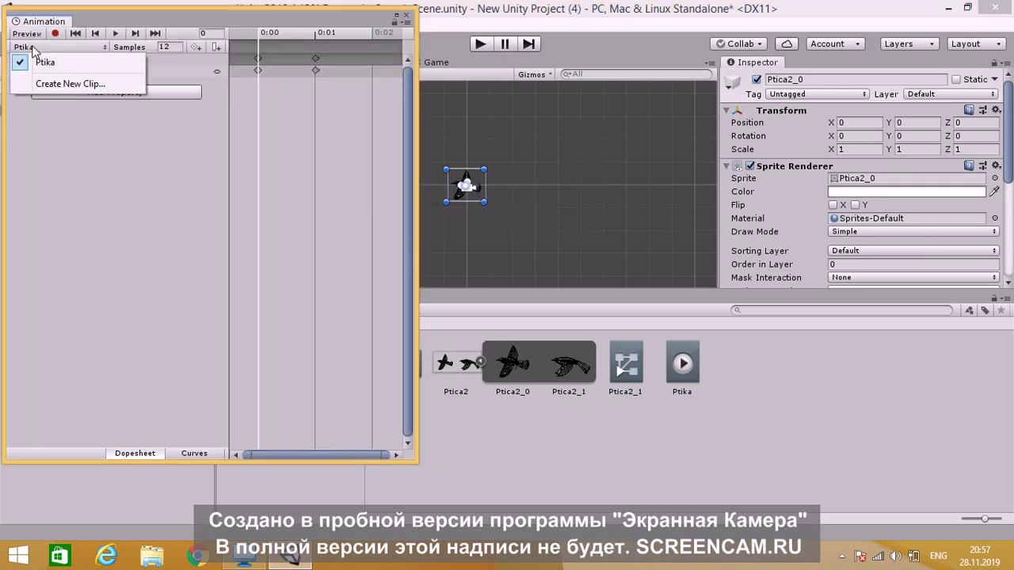
left_click(49, 86)
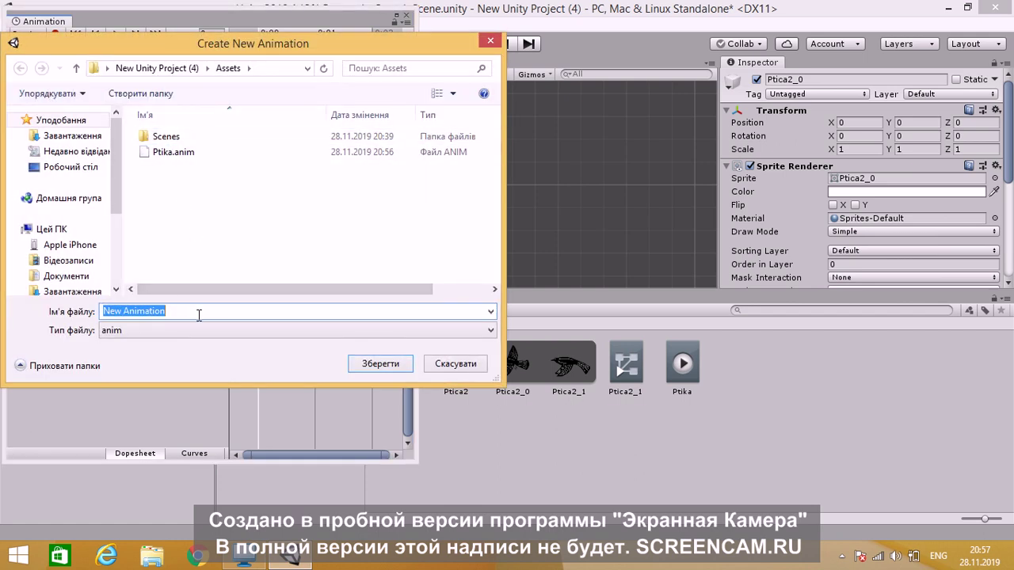
type("P")
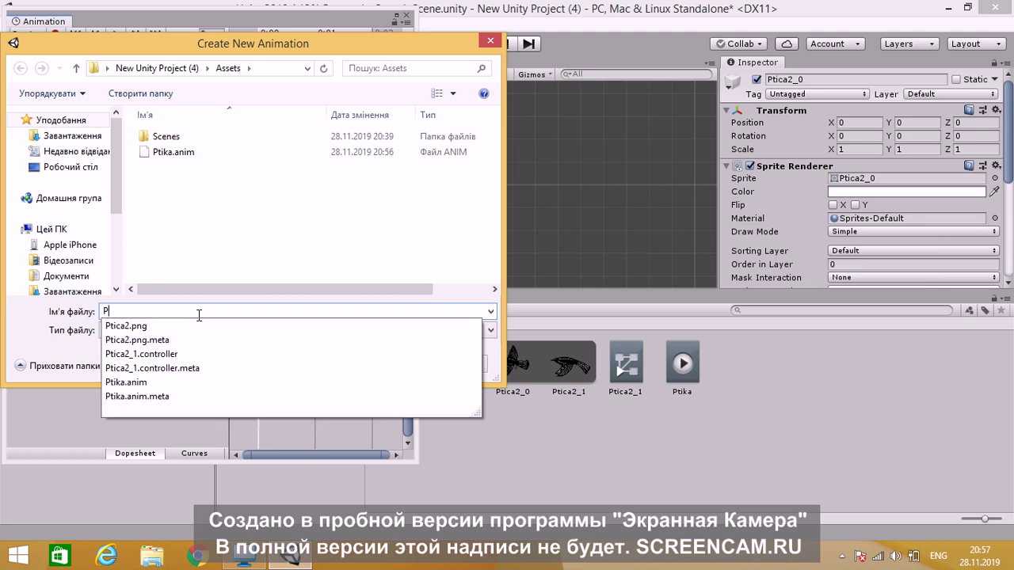
type("tica")
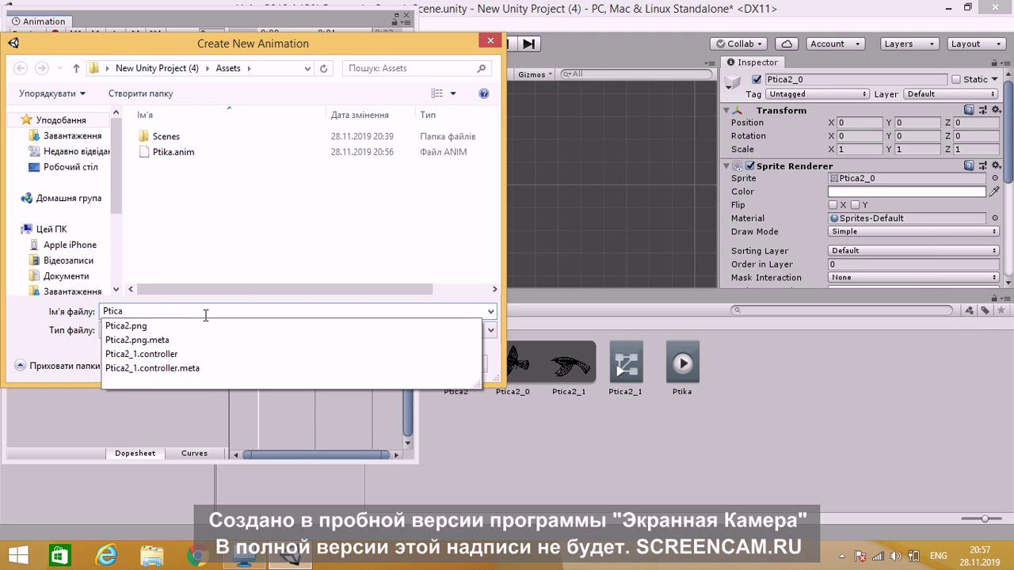
key("Return")
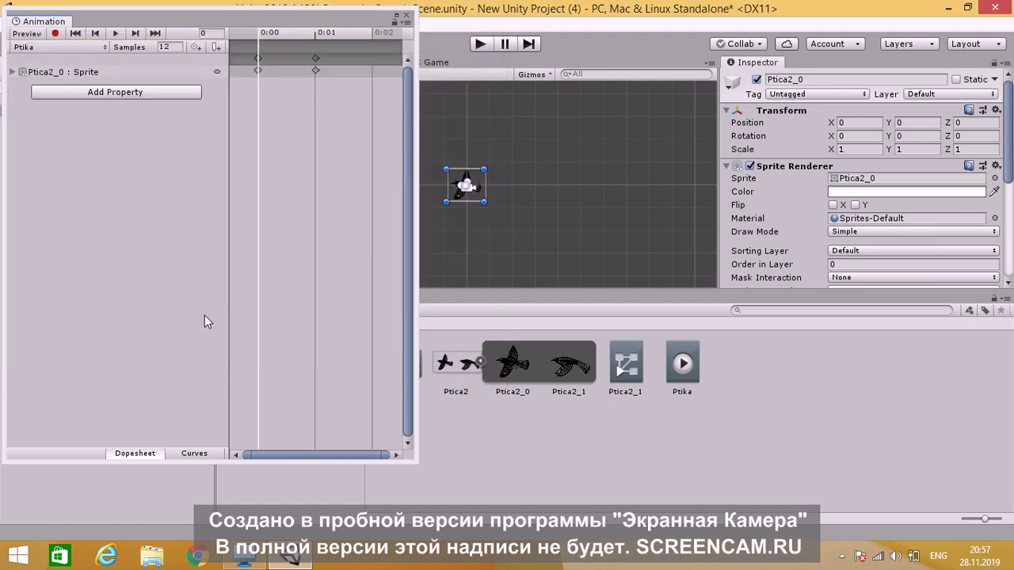
- Drag the Ptica2_0 and Ptica2_1 sprites into the clip's dopesheet as keyframes
left_click(115, 34)
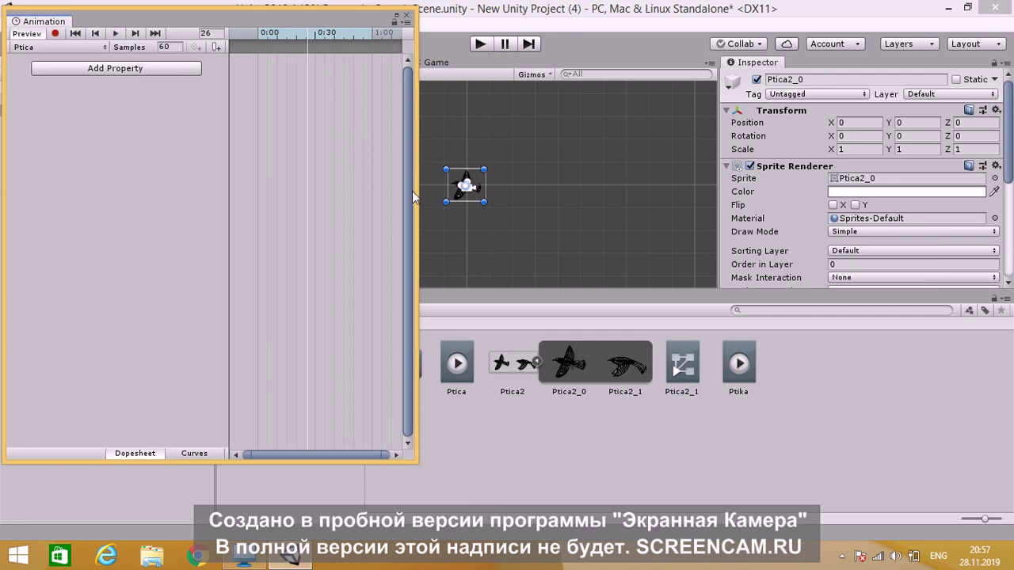
left_click(578, 392)
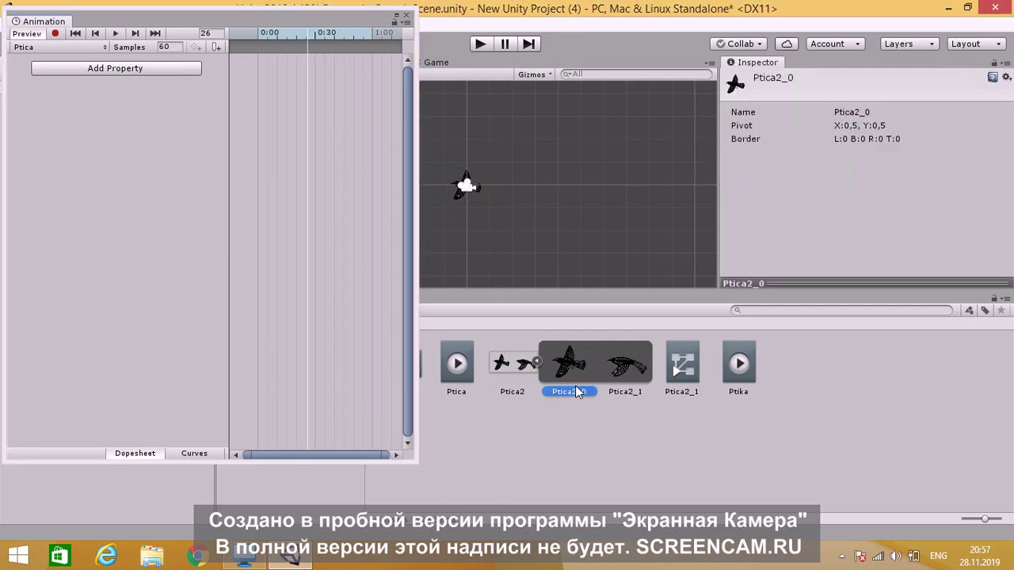
key("shift+Right")
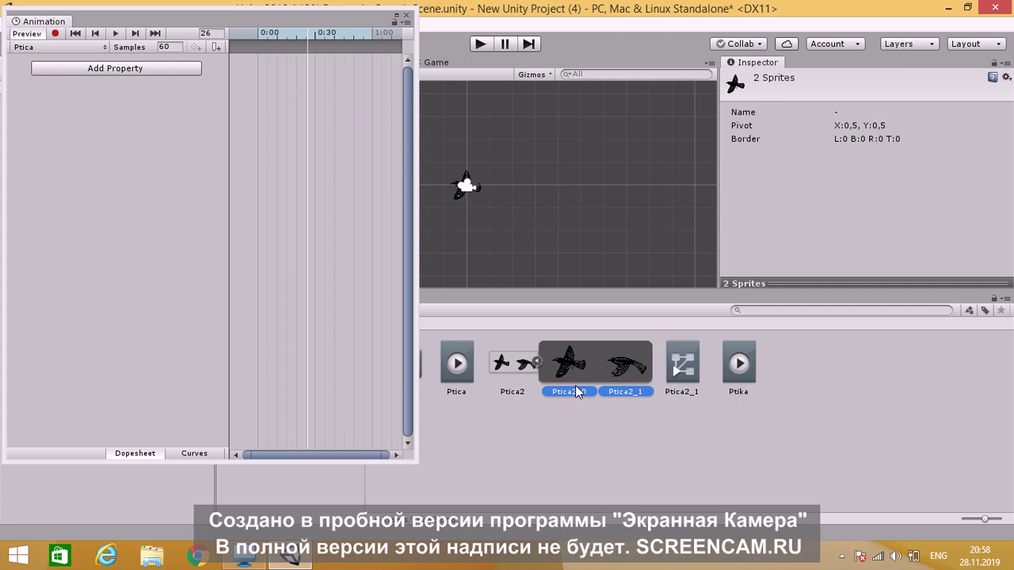
left_click_drag(575, 385, 290, 143)
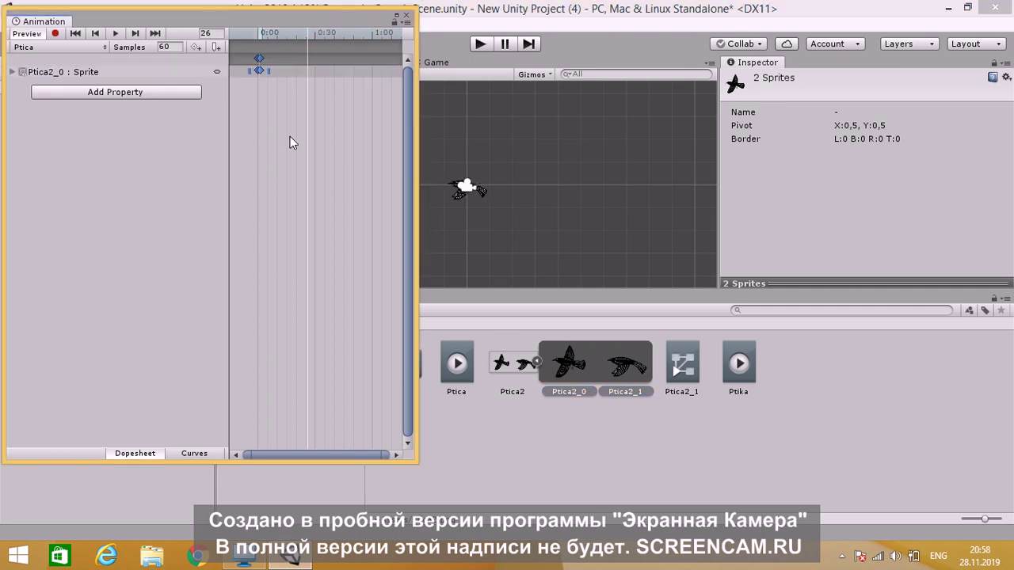
- Rewind and preview the looping flap, then clear the keyframe selection
left_click(117, 34)
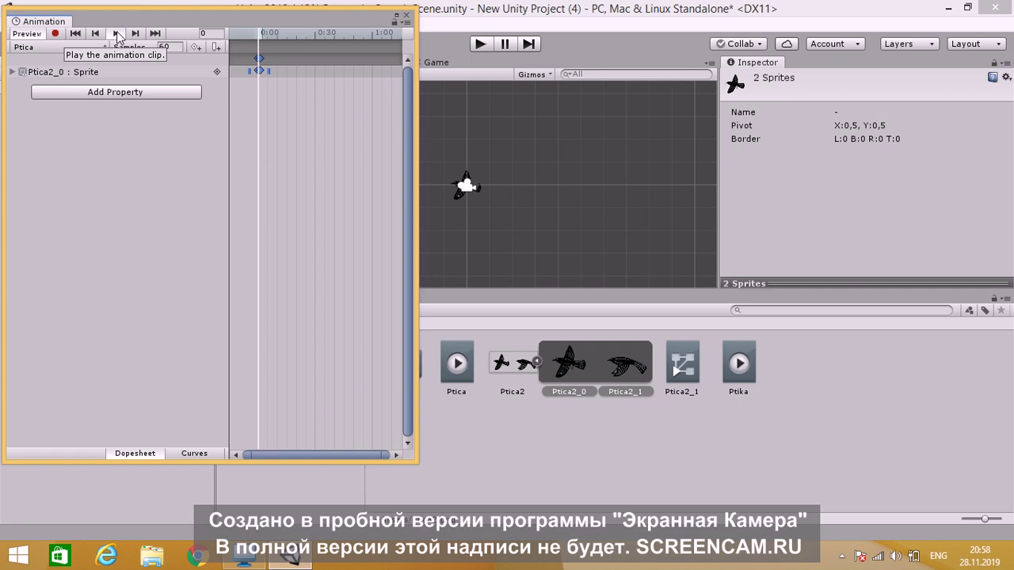
left_click(116, 32)
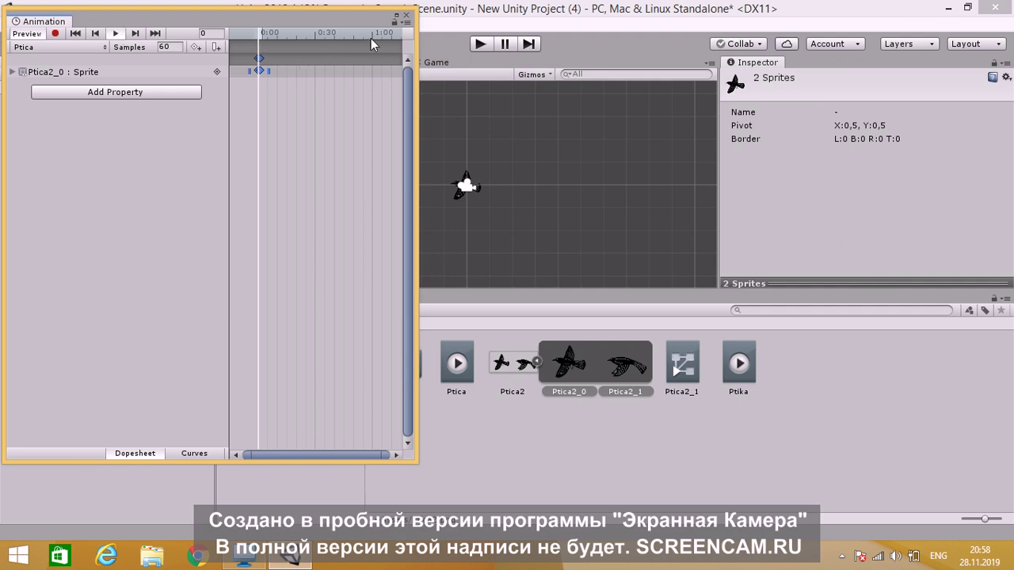
scroll(404, 188, "up", 2)
left_click_drag(234, 186, 357, 207)
- Select both bird frames and try frame 2 and samples 2 in the timeline, then rewind
left_click(581, 390)
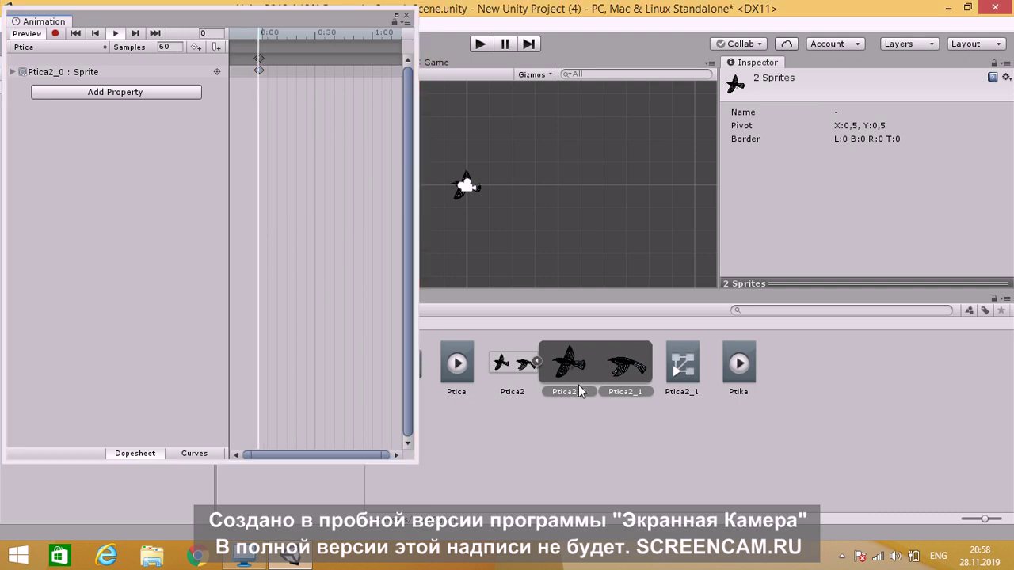
left_click(582, 391)
left_click(582, 391, "shift")
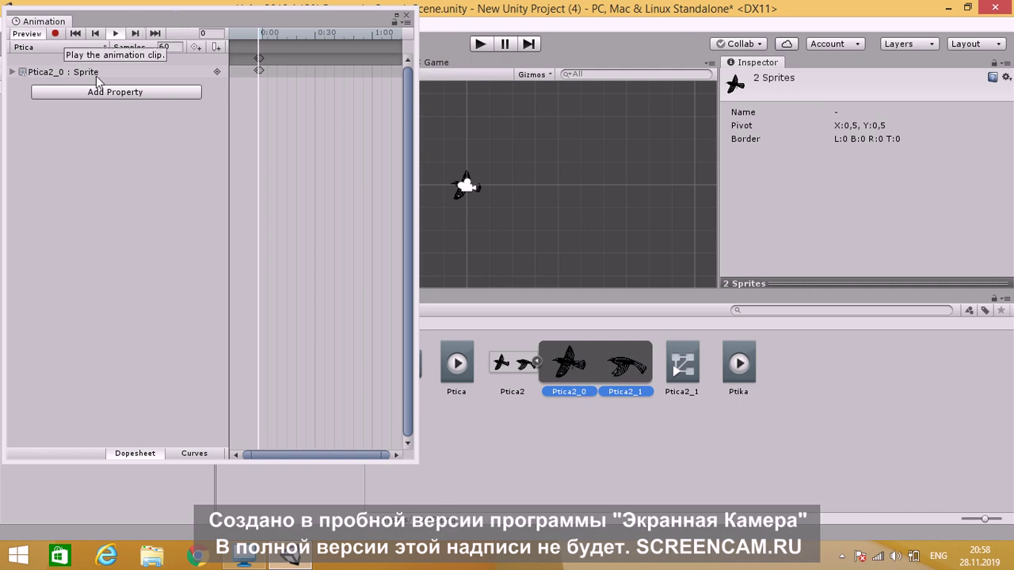
left_click(214, 32)
type("2")
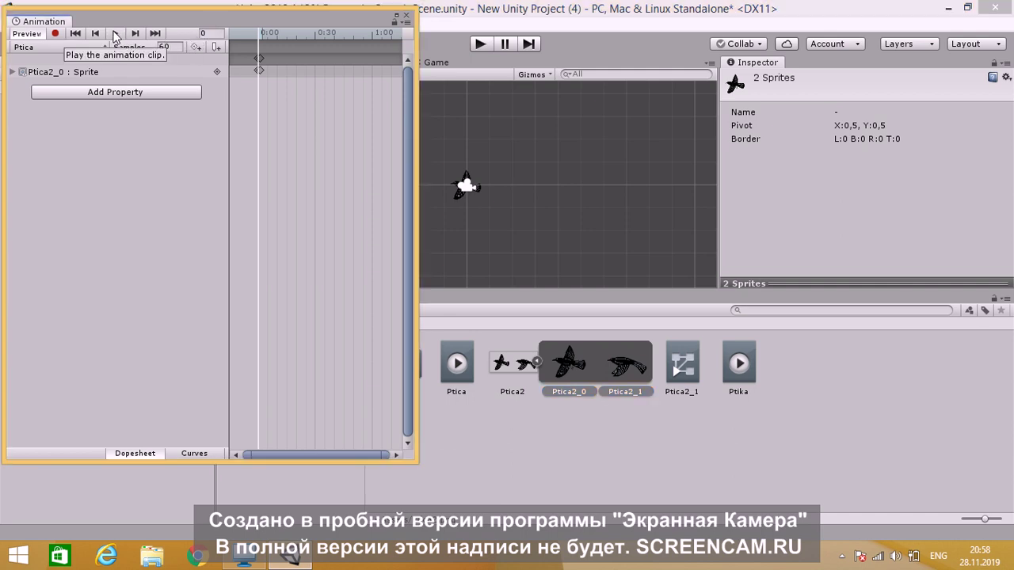
left_click(219, 35)
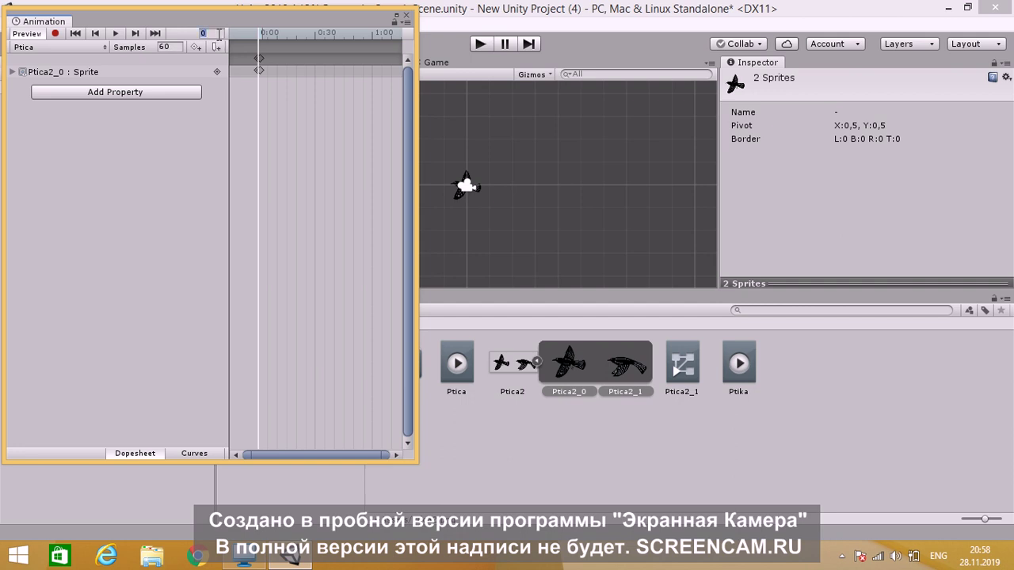
type("2")
left_click(171, 49)
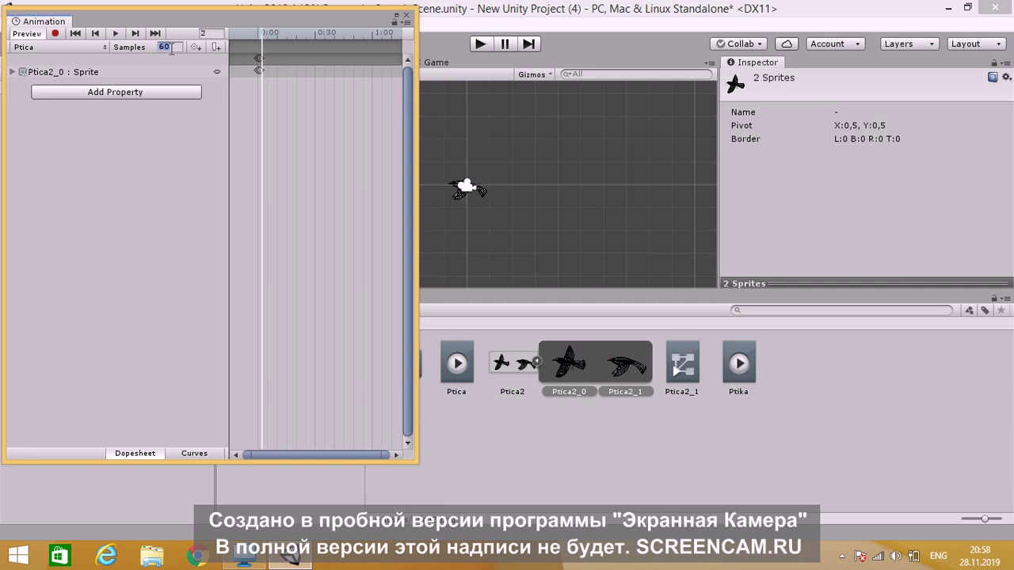
type("2")
left_click(115, 36)
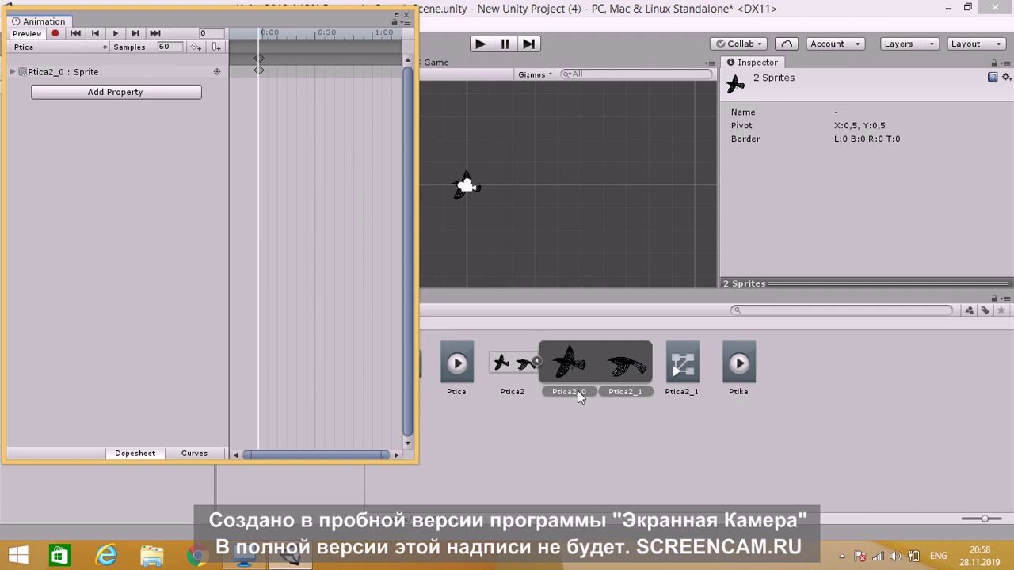
- Key Ptica2_0 and Ptica2_1 at frame 0, close the Animation window and run the game
left_click(577, 390)
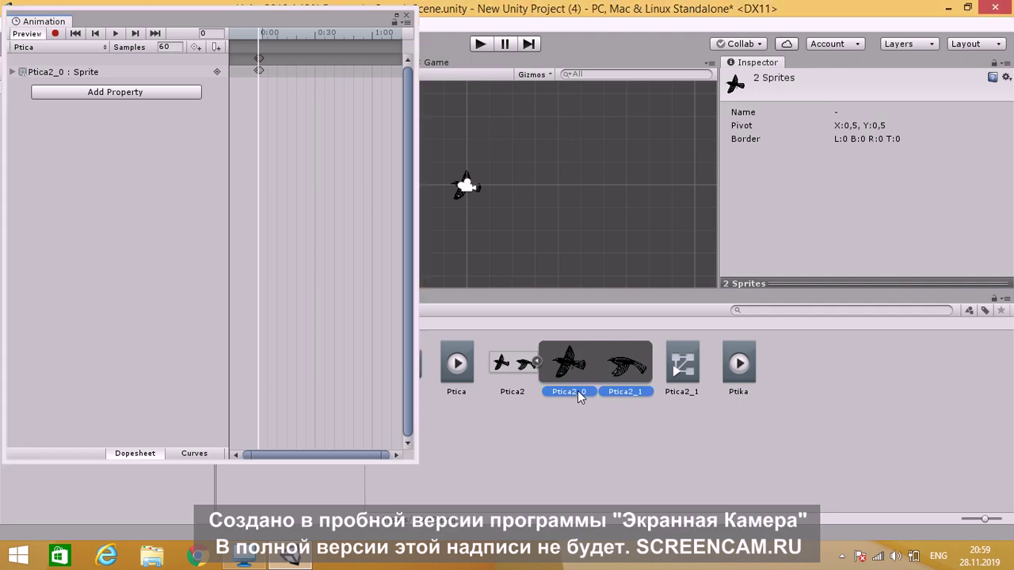
key("shift+Right")
left_click(369, 111)
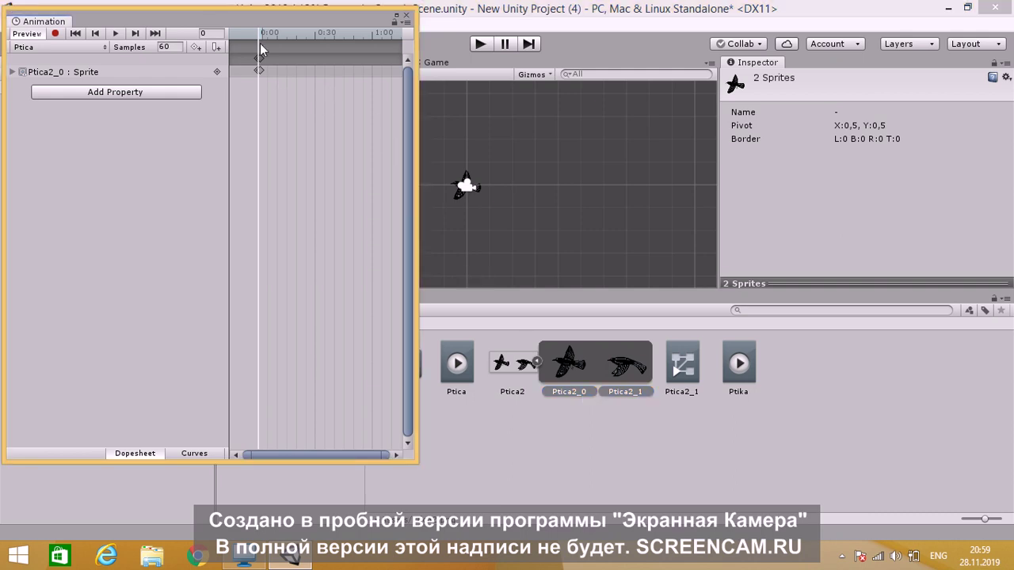
left_click(575, 390)
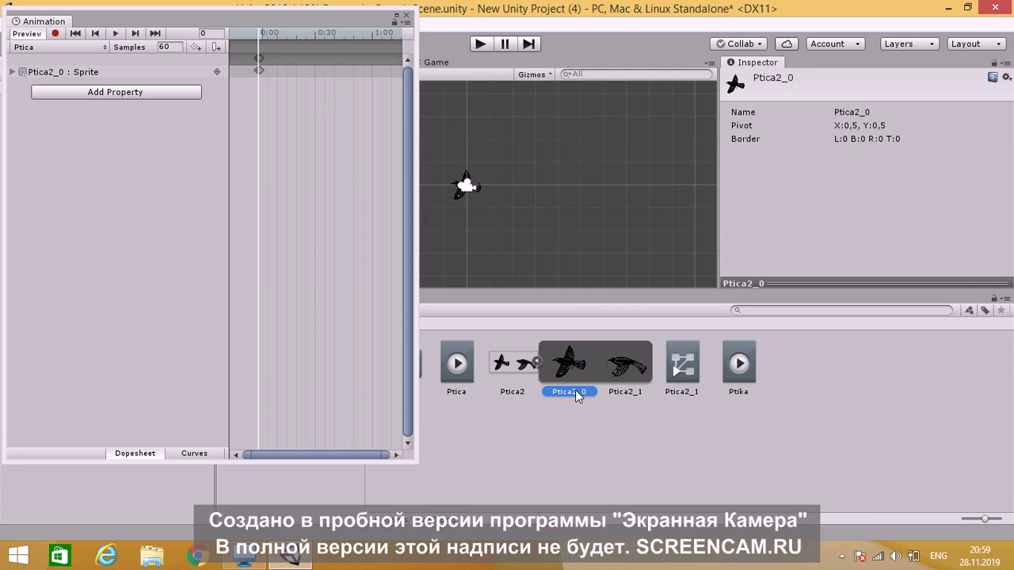
key("shift+Right")
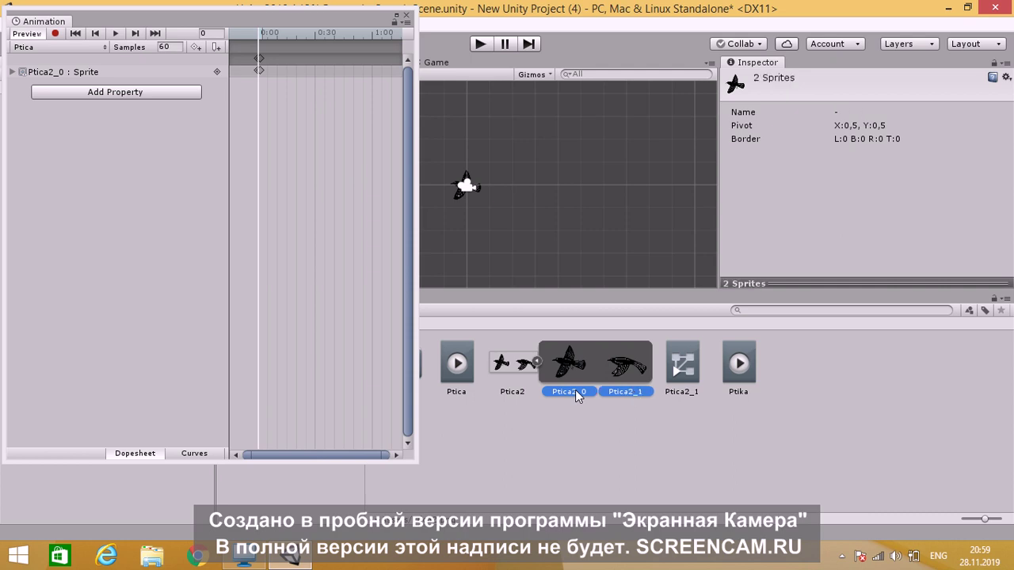
left_click_drag(575, 390, 243, 79)
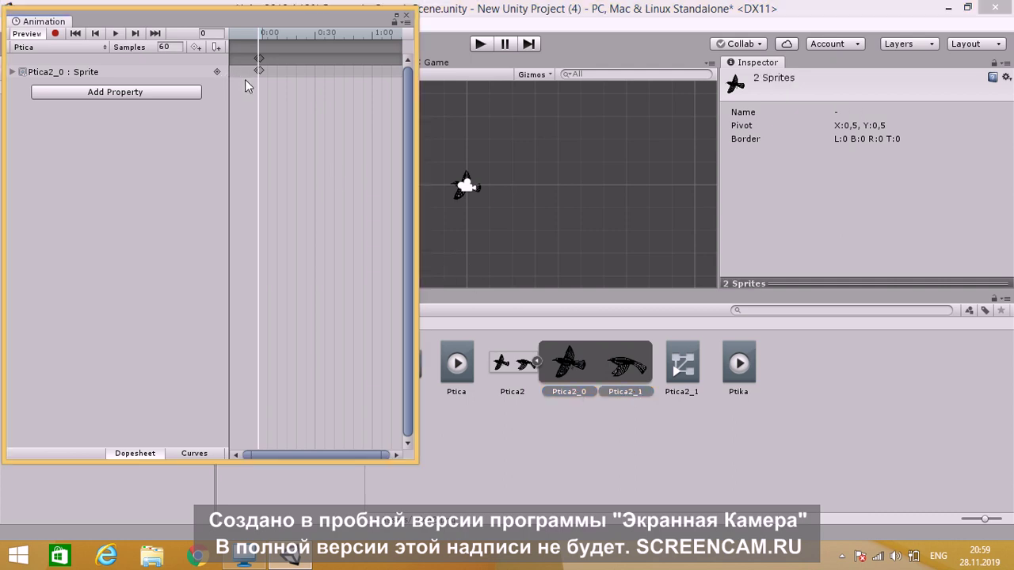
left_click_drag(255, 62, 257, 63)
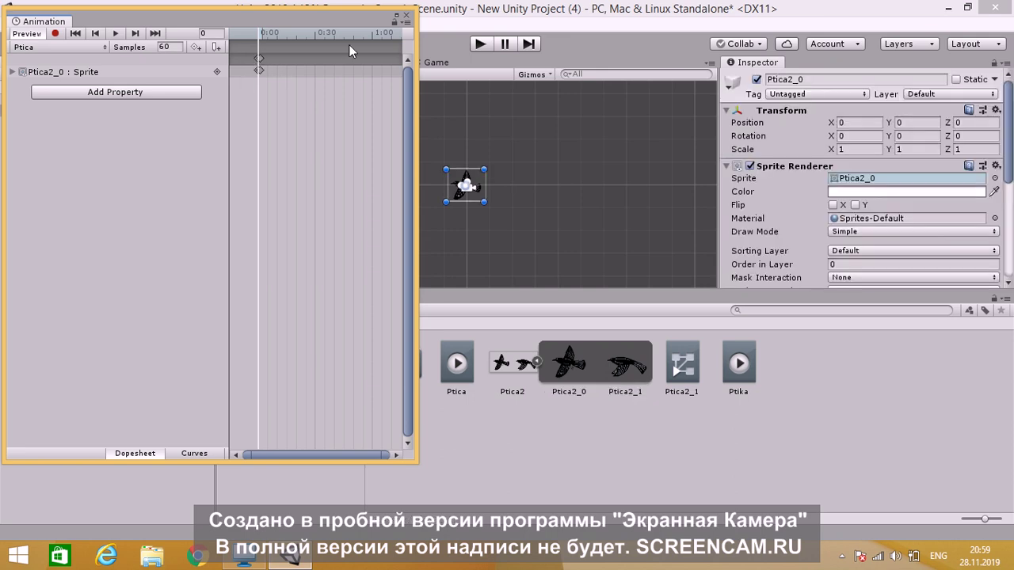
left_click(408, 15)
left_click(478, 46)
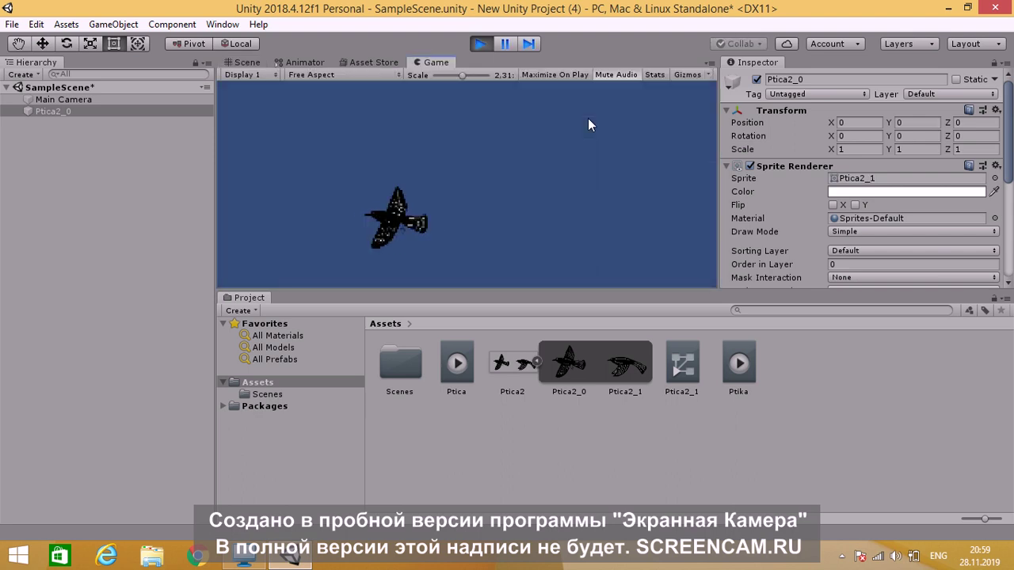
- Exit Play mode and select the Ptica2_1 animator controller in the Project panel
left_click(483, 44)
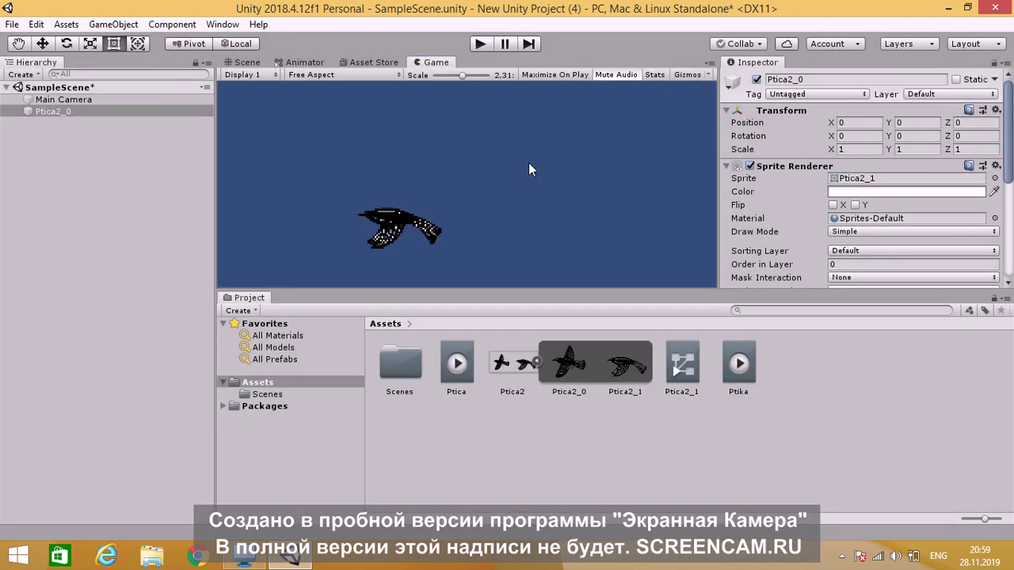
left_click(690, 376)
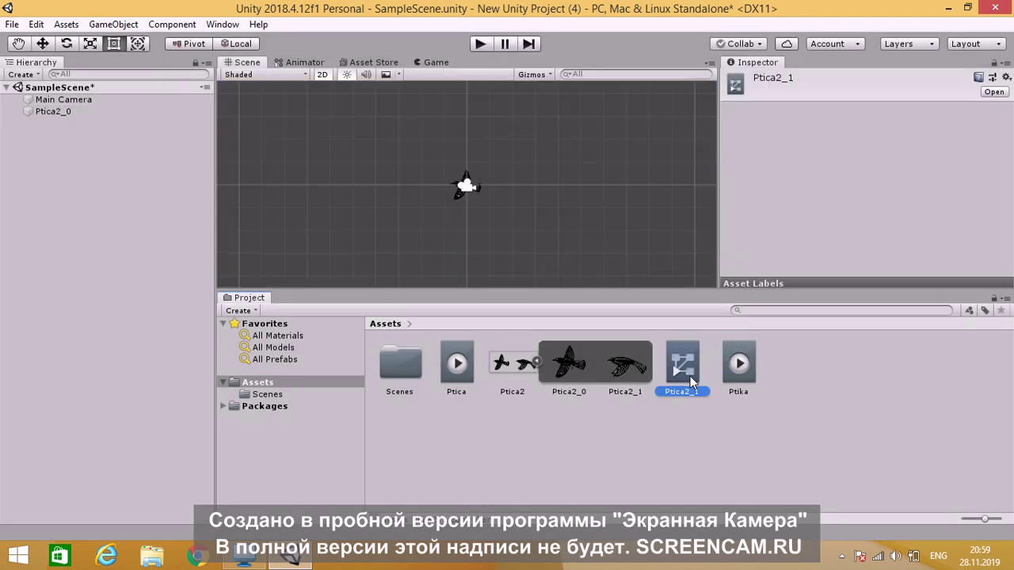
- In the Ptica2_1 controller, give the Ptika state Speed 0.5 and enable Foot IK
double_click(690, 377)
left_click(614, 97)
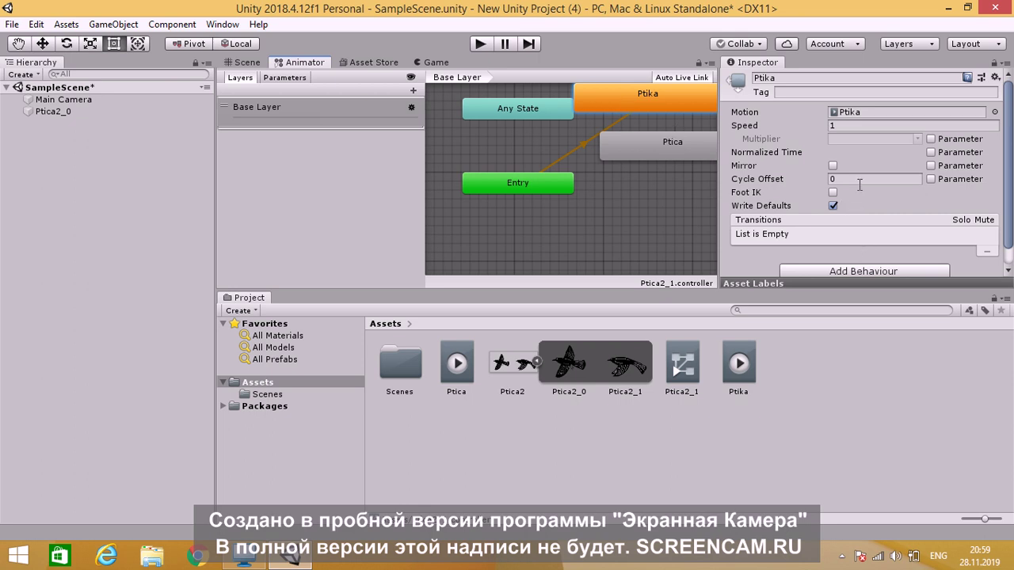
left_click(846, 127)
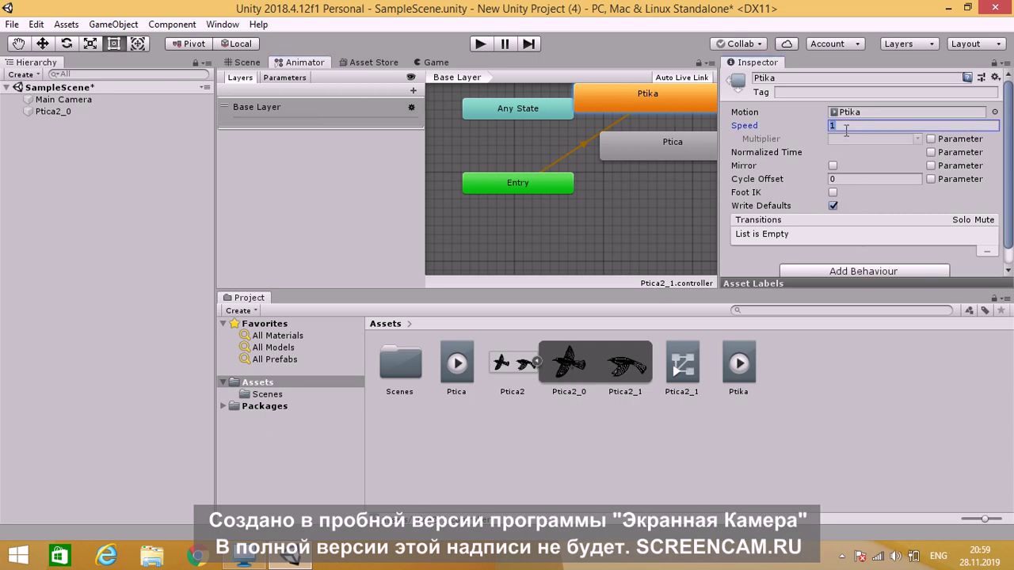
type("0")
type("/")
key("BackSpace")
type(".5")
scroll(875, 160, "down", 1)
left_click(839, 175)
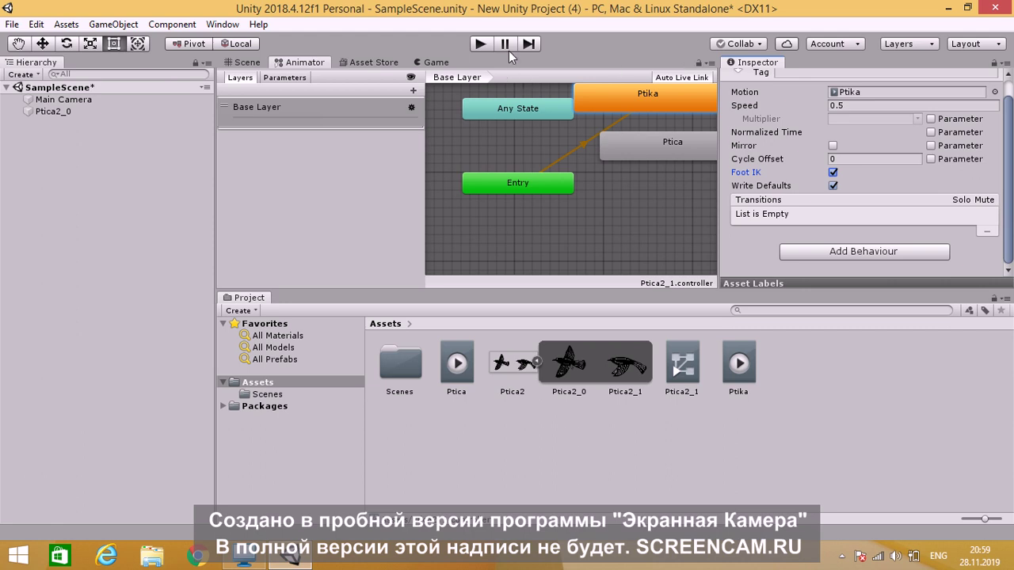
- Play the scene to watch the bird flap at 0.5 speed, then stop it
left_click(482, 45)
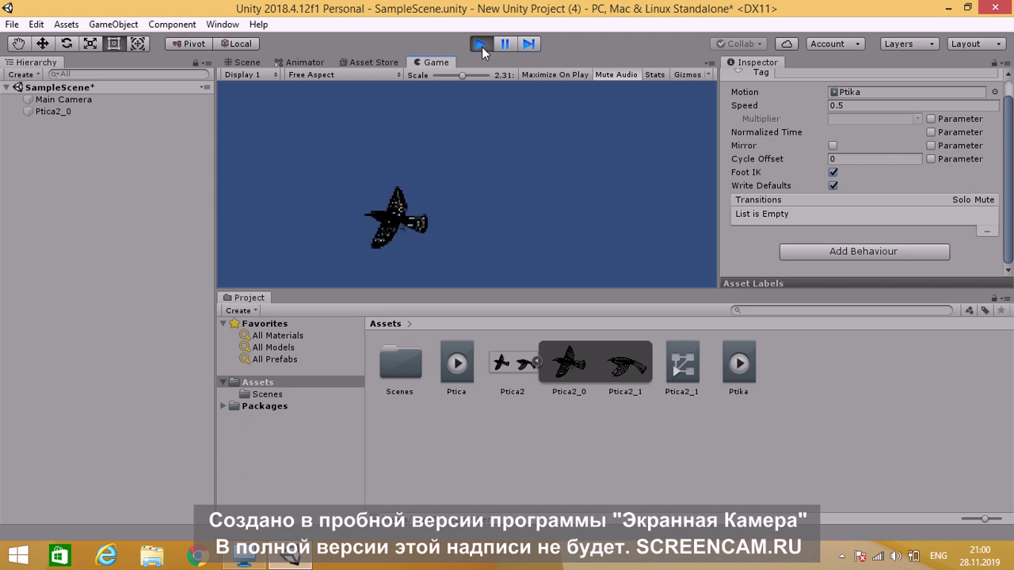
left_click(482, 47)
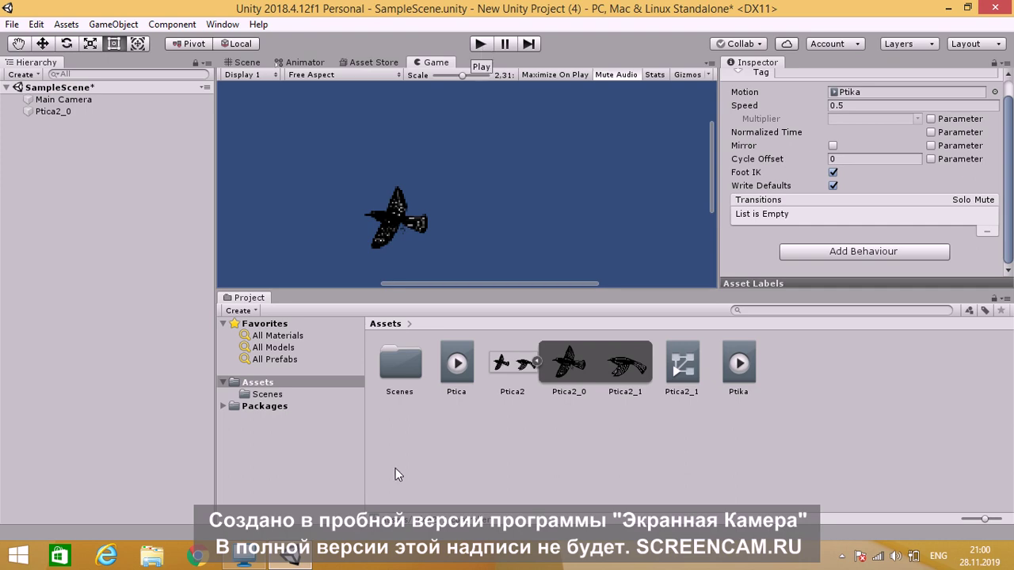
left_click(246, 558)
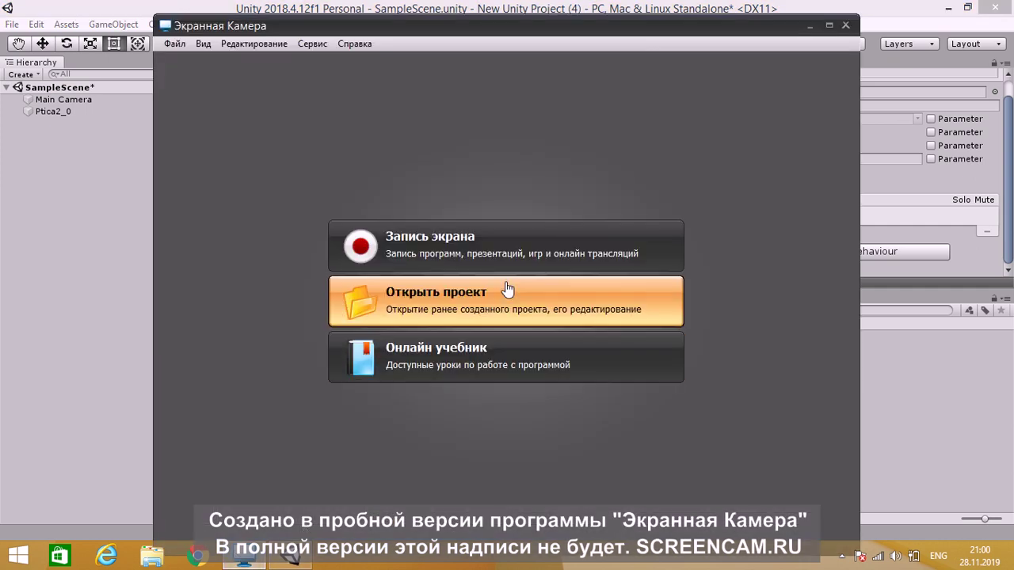